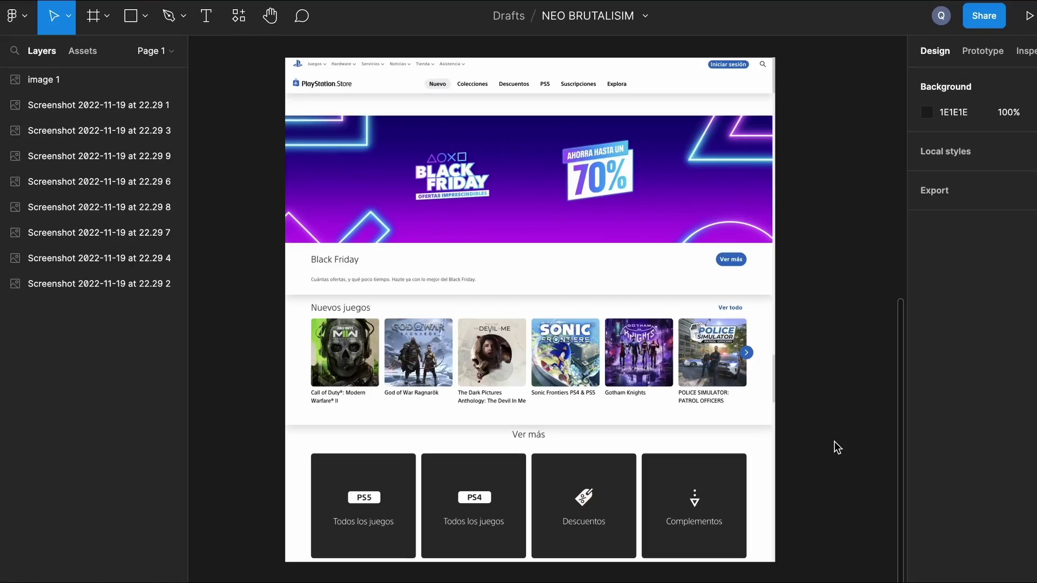
Step: Draw Frame 1 as the page frame beside the reference screenshot
{"action": "scroll", "coordinate": [834, 442], "scroll_direction": "right", "scroll_amount": 10}
{"action": "left_click", "coordinate": [93, 16]}
{"action": "mouse_move", "coordinate": [249, 81]}
{"action": "left_mouse_down"}
{"action": "mouse_move", "coordinate": [560, 342]}
{"action": "mouse_move", "coordinate": [822, 514]}
{"action": "left_mouse_up"}
{"action": "scroll", "coordinate": [805, 491], "scroll_direction": "up", "scroll_amount": 5}
{"action": "scroll", "coordinate": [806, 491], "scroll_direction": "down", "scroll_amount": 3}
{"action": "scroll", "coordinate": [540, 276], "scroll_direction": "down", "scroll_amount": 3}
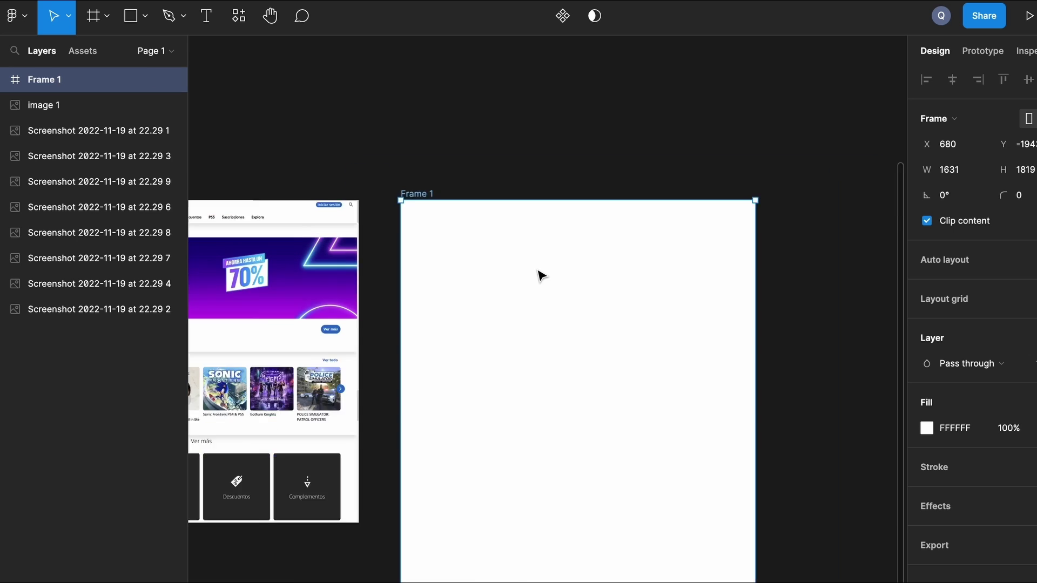
{"action": "scroll", "coordinate": [540, 275], "scroll_direction": "left", "scroll_amount": 3}
{"action": "left_click", "coordinate": [638, 181]}
Step: Add a bright green bar across the top of the frame
{"action": "key", "text": "r"}
{"action": "scroll", "coordinate": [665, 269], "scroll_direction": "right", "scroll_amount": 1}
{"action": "scroll", "coordinate": [328, 163], "scroll_direction": "up", "scroll_amount": 2}
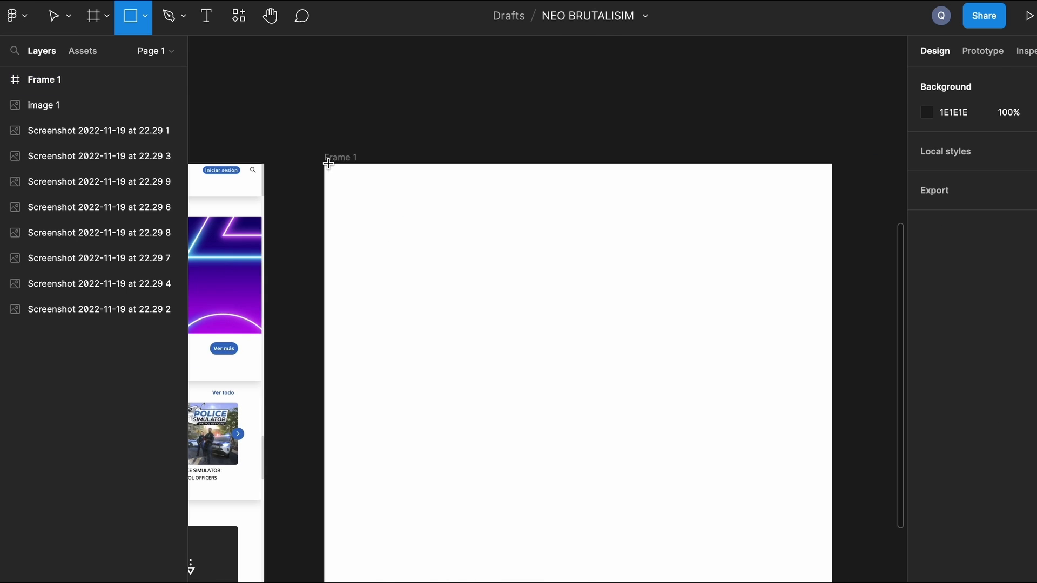
{"action": "left_click_drag", "start_coordinate": [328, 163], "coordinate": [836, 246]}
{"action": "left_click_drag", "start_coordinate": [748, 241], "coordinate": [749, 244]}
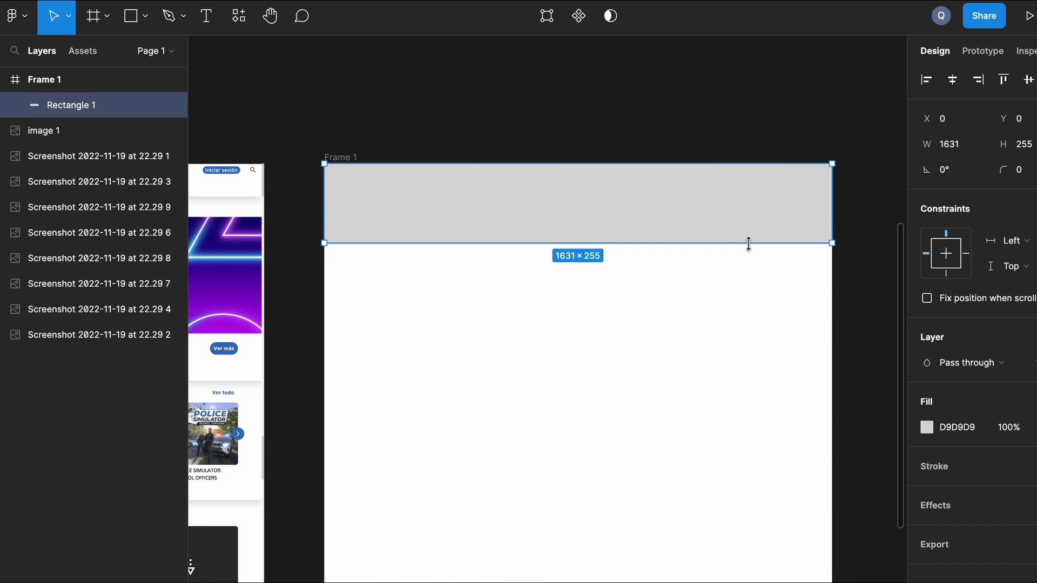
{"action": "left_click", "coordinate": [692, 115]}
{"action": "scroll", "coordinate": [597, 331], "scroll_direction": "left", "scroll_amount": 3}
{"action": "left_click", "coordinate": [625, 197]}
{"action": "left_click", "coordinate": [927, 427]}
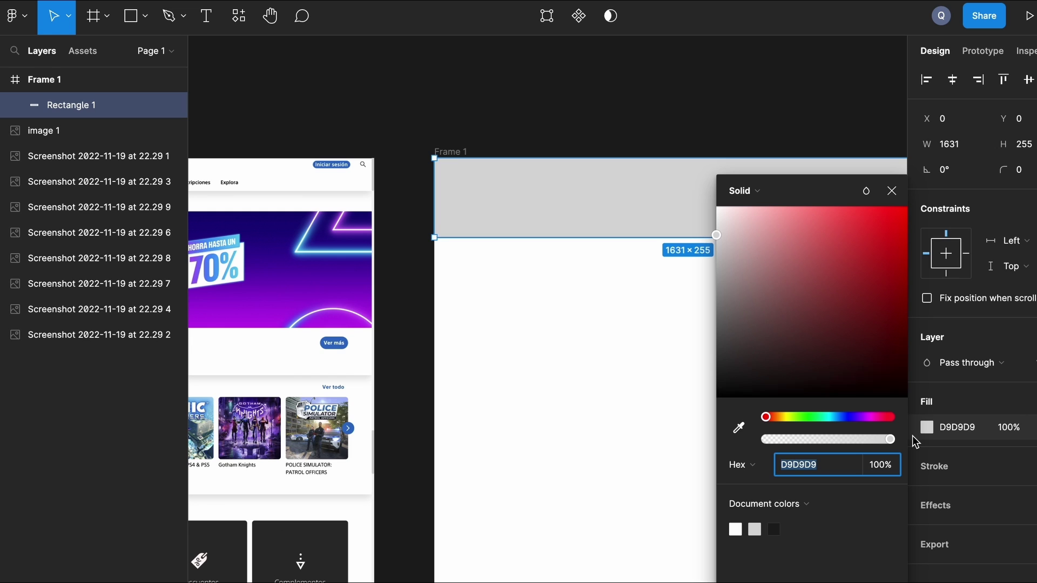
{"action": "left_click", "coordinate": [819, 419]}
{"action": "left_click", "coordinate": [880, 251]}
{"action": "left_click", "coordinate": [620, 141]}
{"action": "key", "text": "Escape"}
Step: Add a large magenta block below the green bar
{"action": "scroll", "coordinate": [665, 416], "scroll_direction": "right", "scroll_amount": 4}
{"action": "scroll", "coordinate": [518, 388], "scroll_direction": "left", "scroll_amount": 1}
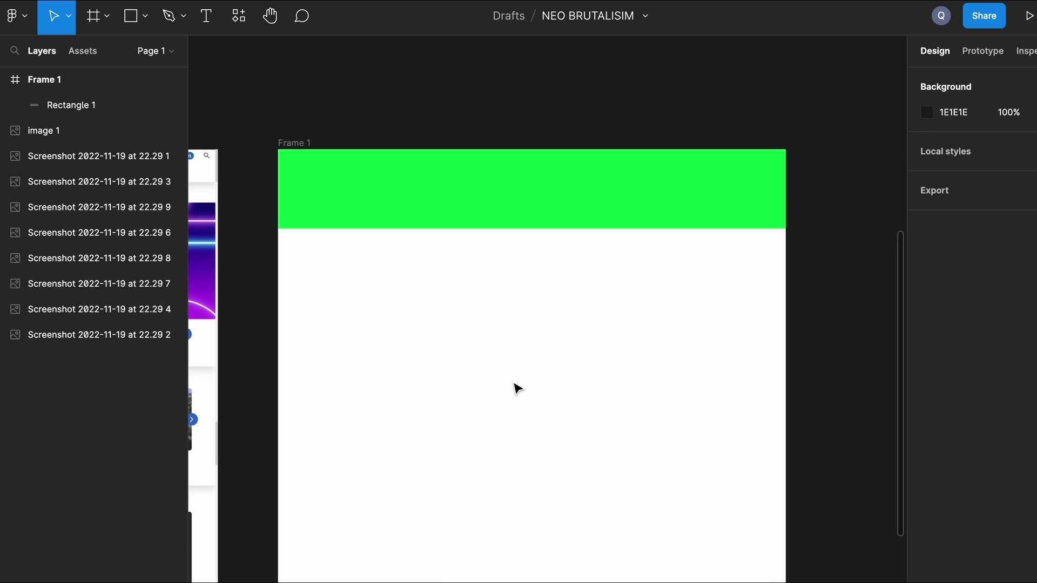
{"action": "scroll", "coordinate": [403, 326], "scroll_direction": "up", "scroll_amount": 1}
{"action": "scroll", "coordinate": [449, 241], "scroll_direction": "up", "scroll_amount": 2}
{"action": "key", "text": "r"}
{"action": "left_click_drag", "start_coordinate": [263, 163], "coordinate": [874, 389]}
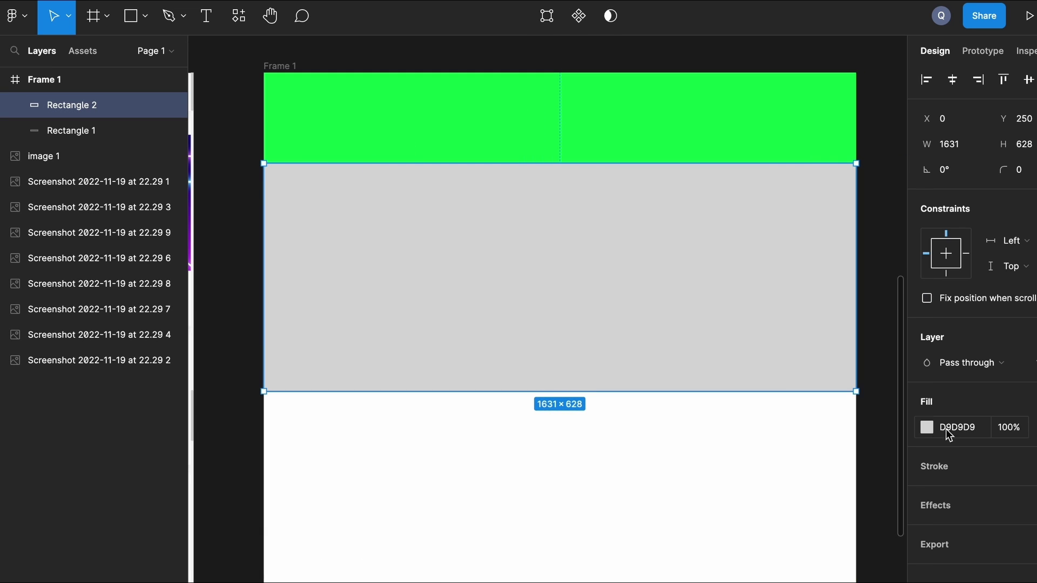
{"action": "left_click", "coordinate": [927, 427]}
{"action": "left_click", "coordinate": [875, 417]}
{"action": "left_click", "coordinate": [885, 212]}
{"action": "key", "text": "Escape"}
{"action": "key", "text": "Escape"}
Step: Draw a 150×50 pill with corner radius 20 inside the green bar
{"action": "key", "text": "r"}
{"action": "mouse_move", "coordinate": [361, 154]}
{"action": "left_mouse_down"}
{"action": "mouse_move", "coordinate": [505, 200]}
{"action": "mouse_move", "coordinate": [745, 194]}
{"action": "left_mouse_up"}
{"action": "left_click", "coordinate": [1022, 144]}
{"action": "type", "text": "50"}
{"action": "left_click", "coordinate": [1021, 170]}
{"action": "type", "text": "20"}
{"action": "key", "text": "Return"}
{"action": "left_click", "coordinate": [968, 145]}
{"action": "type", "text": "150"}
{"action": "key", "text": "Return"}
{"action": "scroll", "coordinate": [547, 331], "scroll_direction": "up", "scroll_amount": 2}
Step: Duplicate the pill along the green bar to form a row of six pills
{"action": "left_click", "coordinate": [630, 195]}
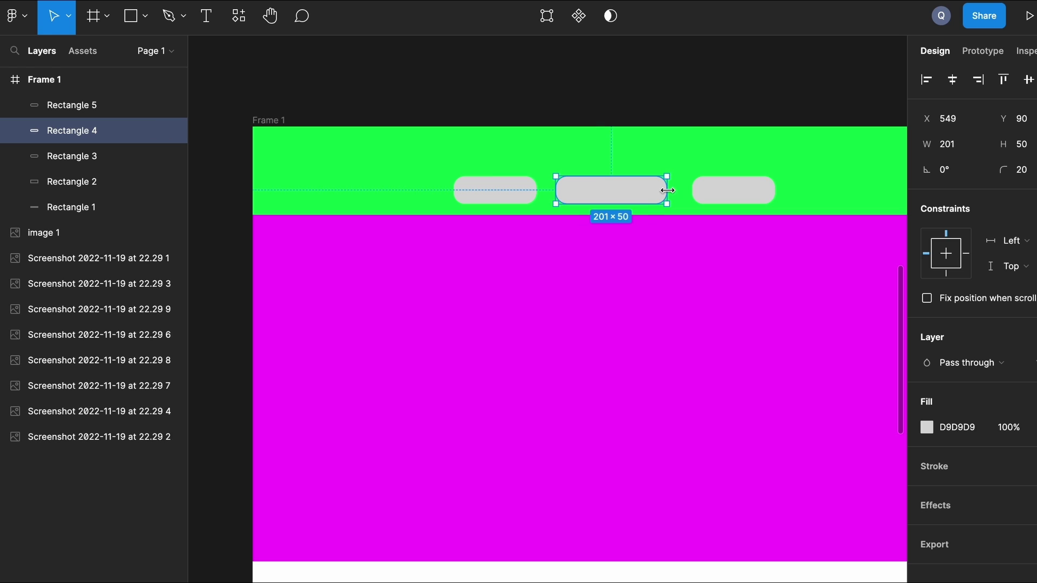
{"action": "key", "text": "ctrl+z"}
{"action": "mouse_move", "coordinate": [656, 190]}
{"action": "left_mouse_down"}
{"action": "mouse_move", "coordinate": [790, 190]}
{"action": "mouse_move", "coordinate": [781, 190]}
{"action": "left_mouse_up"}
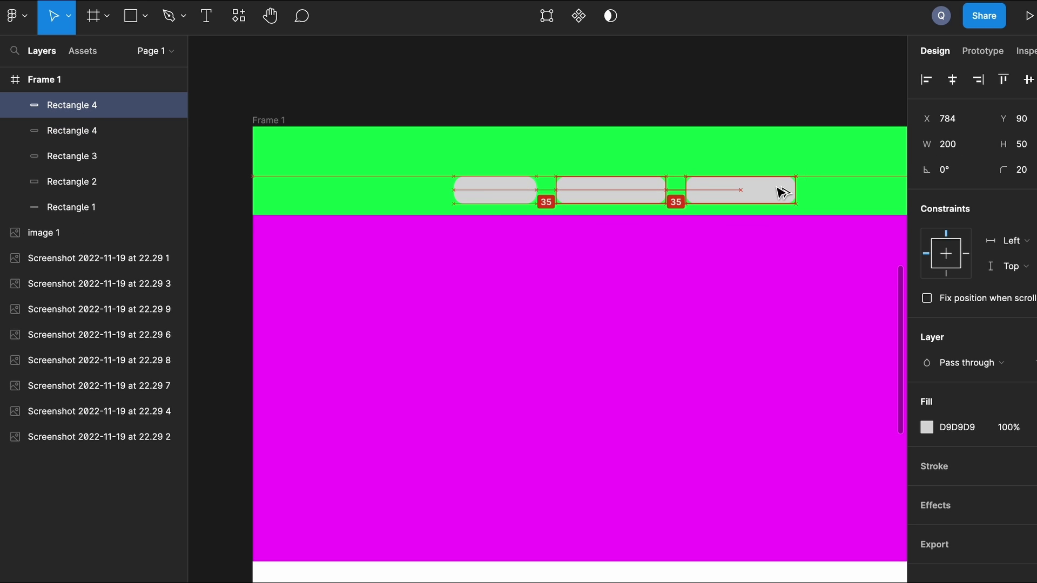
{"action": "scroll", "coordinate": [595, 195], "scroll_direction": "right", "scroll_amount": 3}
{"action": "left_click", "coordinate": [409, 197]}
{"action": "left_click_drag", "start_coordinate": [380, 199], "coordinate": [743, 198]}
{"action": "scroll", "coordinate": [756, 199], "scroll_direction": "right", "scroll_amount": 5}
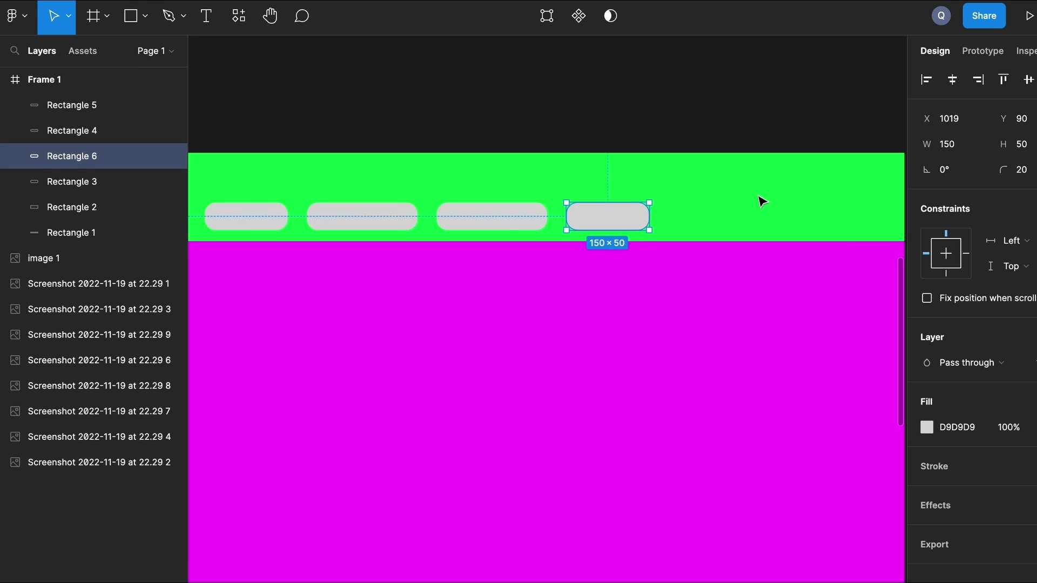
{"action": "left_click_drag", "start_coordinate": [434, 208], "coordinate": [666, 208]}
{"action": "left_click_drag", "start_coordinate": [566, 218], "coordinate": [801, 215]}
{"action": "scroll", "coordinate": [635, 290], "scroll_direction": "left", "scroll_amount": 5}
Step: Fill the first pill with blue 2C3CCC
{"action": "left_click", "coordinate": [490, 236]}
{"action": "left_click", "coordinate": [927, 427]}
{"action": "left_click_drag", "start_coordinate": [813, 418], "coordinate": [845, 419]}
{"action": "left_click", "coordinate": [868, 243]}
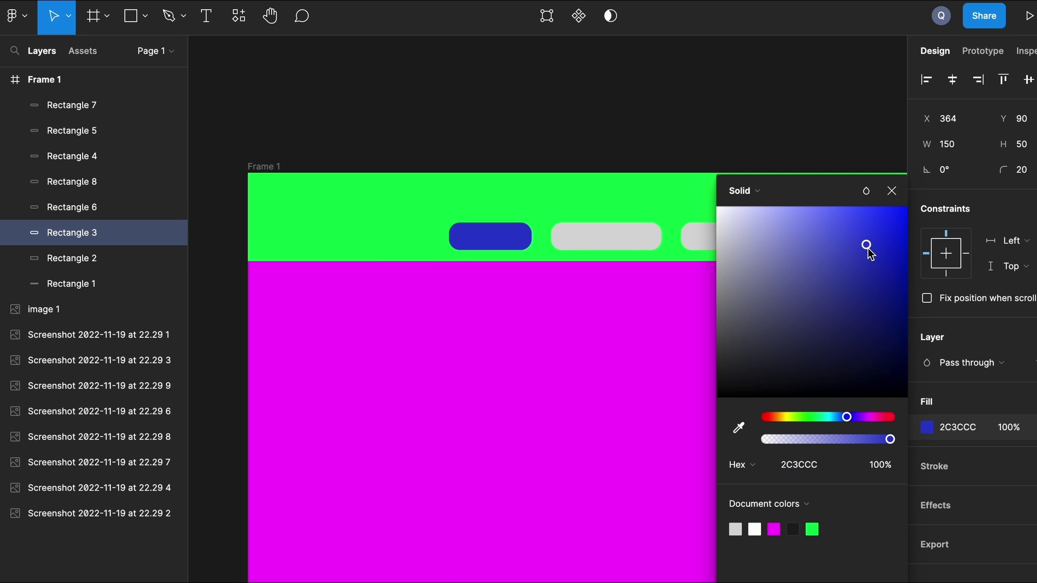
{"action": "key", "text": "Escape"}
{"action": "key", "text": "Escape"}
{"action": "scroll", "coordinate": [470, 254], "scroll_direction": "up", "scroll_amount": 5, "text": "ctrl"}
Step: Label the blue pill 'New' and centre the text on it
{"action": "key", "text": "t"}
{"action": "left_click", "coordinate": [455, 205]}
{"action": "type", "text": "New"}
{"action": "key", "text": "Escape"}
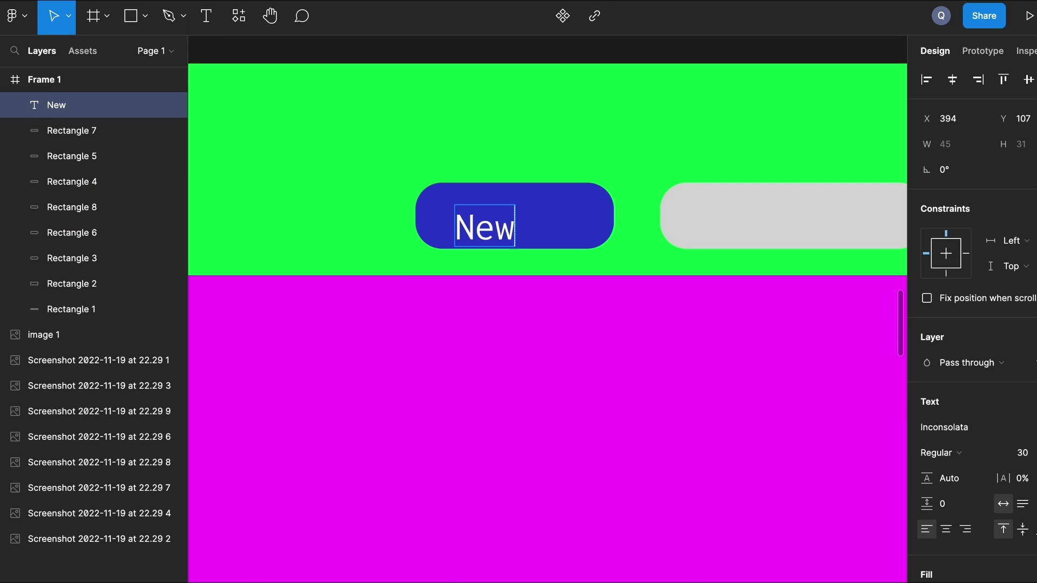
{"action": "left_click_drag", "start_coordinate": [484, 227], "coordinate": [514, 217]}
Step: Make all the remaining grey nav pills white
{"action": "left_click", "coordinate": [664, 391]}
{"action": "scroll", "coordinate": [662, 303], "scroll_direction": "right", "scroll_amount": 5}
{"action": "scroll", "coordinate": [658, 214], "scroll_direction": "down", "scroll_amount": 5, "text": "ctrl"}
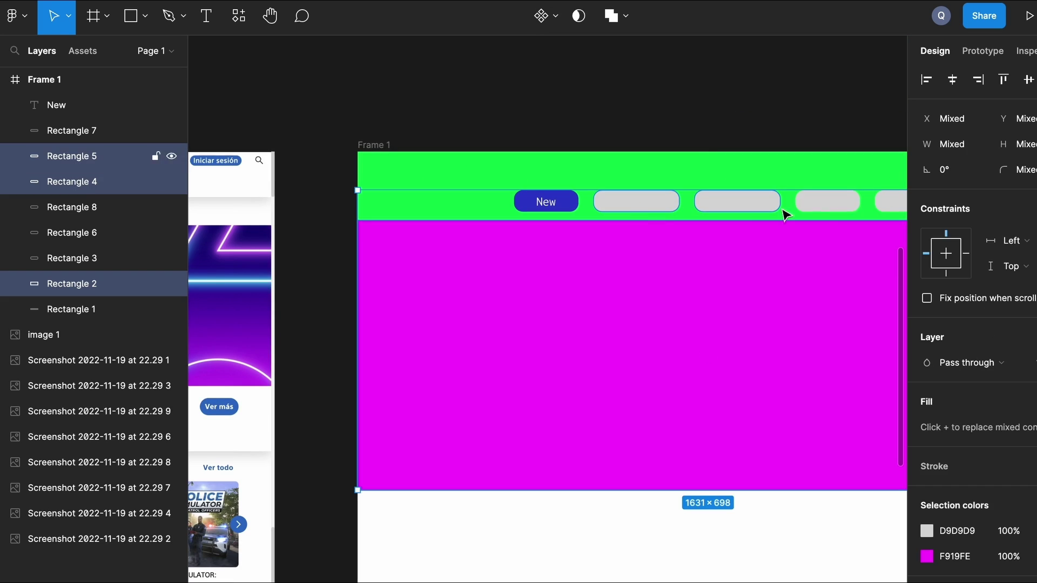
{"action": "left_click", "coordinate": [669, 67]}
{"action": "left_click", "coordinate": [702, 208]}
{"action": "left_click", "coordinate": [636, 209], "text": "shift"}
{"action": "left_click", "coordinate": [827, 209], "text": "shift"}
{"action": "scroll", "coordinate": [798, 215], "scroll_direction": "right", "scroll_amount": 3}
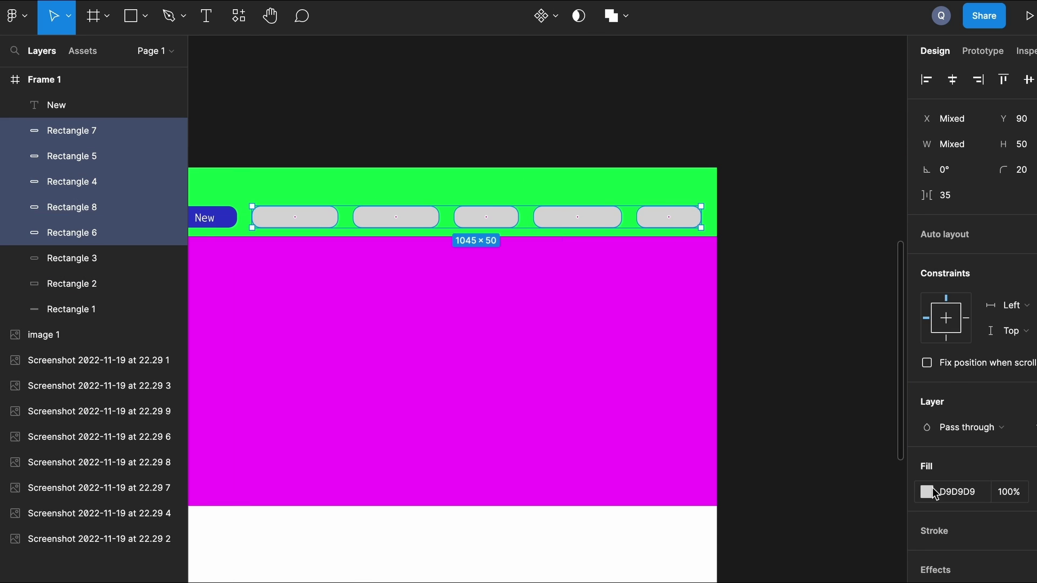
{"action": "left_click", "coordinate": [927, 492]}
{"action": "left_click", "coordinate": [725, 210]}
{"action": "left_click", "coordinate": [632, 153]}
{"action": "scroll", "coordinate": [484, 141], "scroll_direction": "up", "scroll_amount": 5, "text": "ctrl"}
Step: Label the white pills Colections, Discounts and PS5
{"action": "key", "text": "t"}
{"action": "left_click", "coordinate": [482, 250]}
{"action": "type", "text": "Co"}
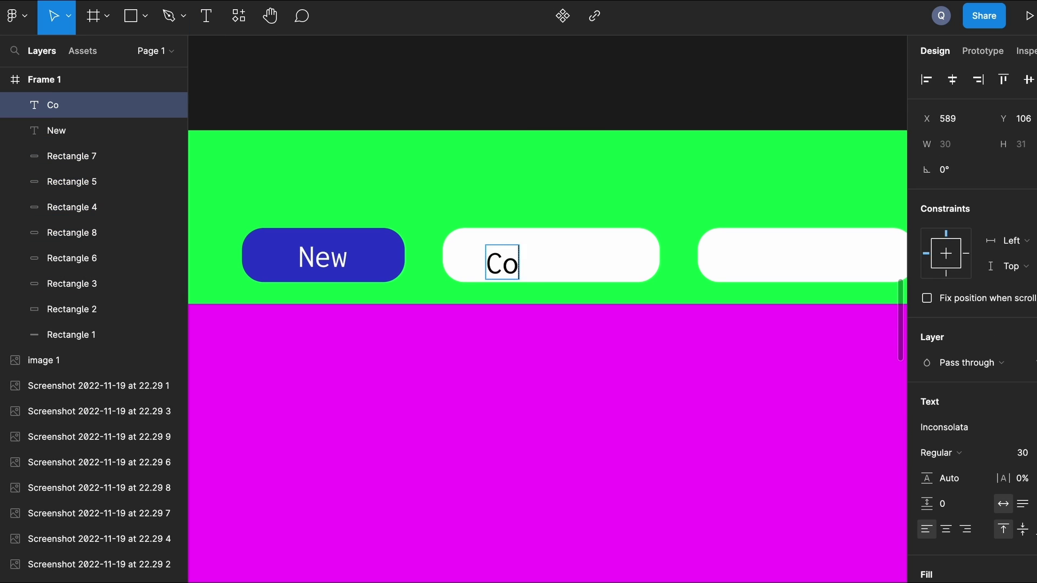
{"action": "type", "text": "lections"}
{"action": "key", "text": "Escape"}
{"action": "scroll", "coordinate": [686, 260], "scroll_direction": "right", "scroll_amount": 3}
{"action": "key", "text": "Return"}
{"action": "left_click", "coordinate": [557, 254]}
{"action": "type", "text": "Dis"}
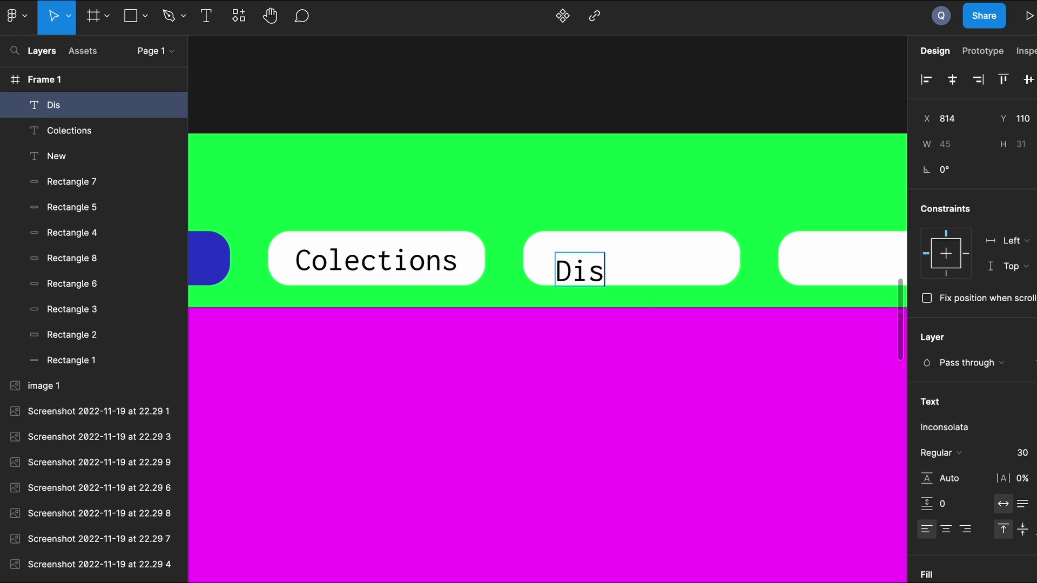
{"action": "scroll", "coordinate": [630, 273], "scroll_direction": "right", "scroll_amount": 5}
{"action": "key", "text": "t"}
{"action": "left_click", "coordinate": [562, 254]}
{"action": "type", "text": "PS5"}
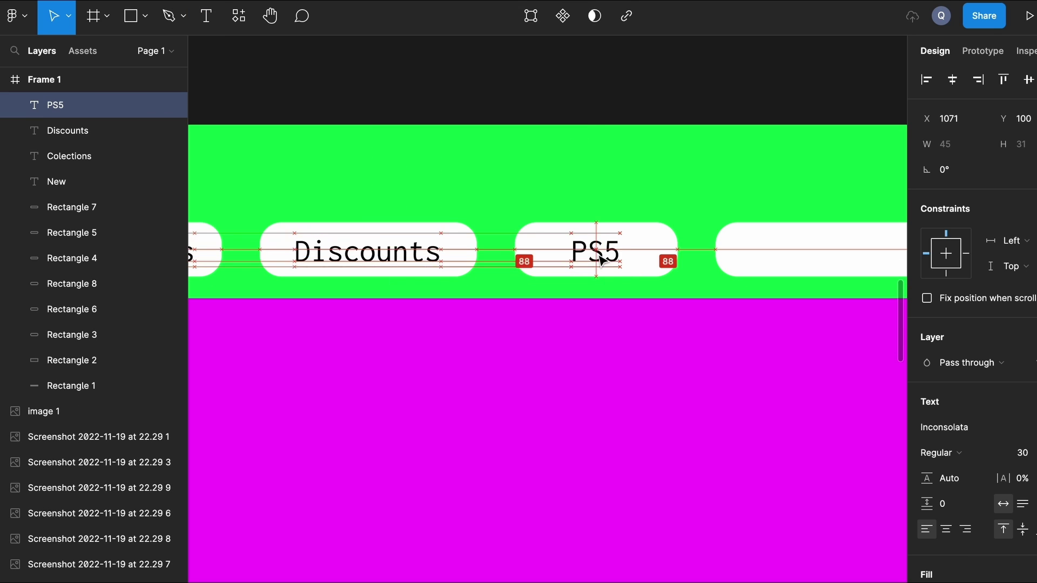
{"action": "scroll", "coordinate": [597, 250], "scroll_direction": "right", "scroll_amount": 5}
{"action": "key", "text": "Return"}
Step: Label the last two pills Subscriptions and Explore
{"action": "left_click", "coordinate": [516, 250]}
{"action": "type", "text": "tions"}
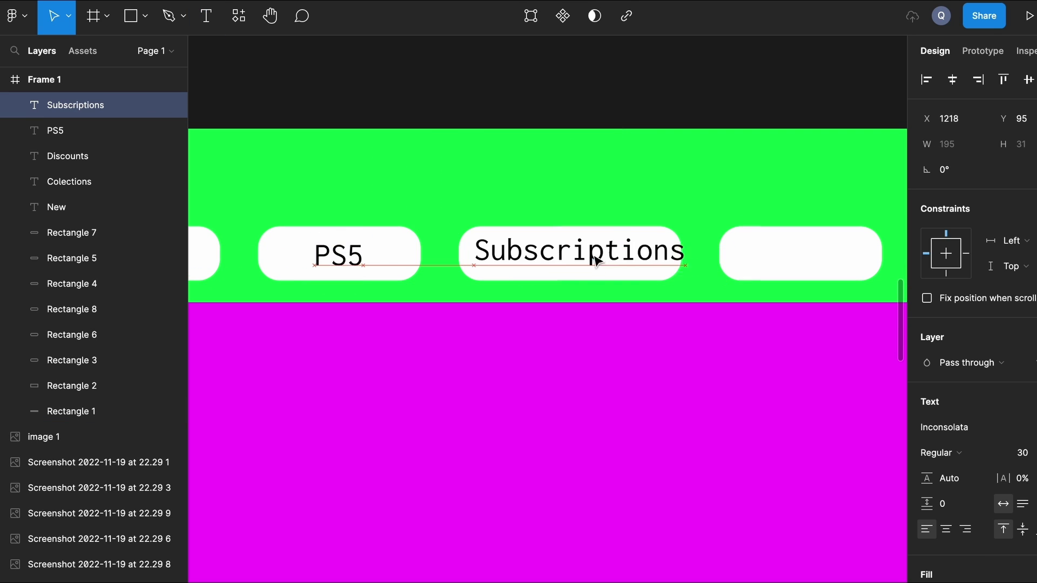
{"action": "key", "text": "Escape"}
{"action": "scroll", "coordinate": [594, 253], "scroll_direction": "right", "scroll_amount": 5}
{"action": "key", "text": "t"}
{"action": "left_click", "coordinate": [540, 248]}
{"action": "type", "text": "Explore"}
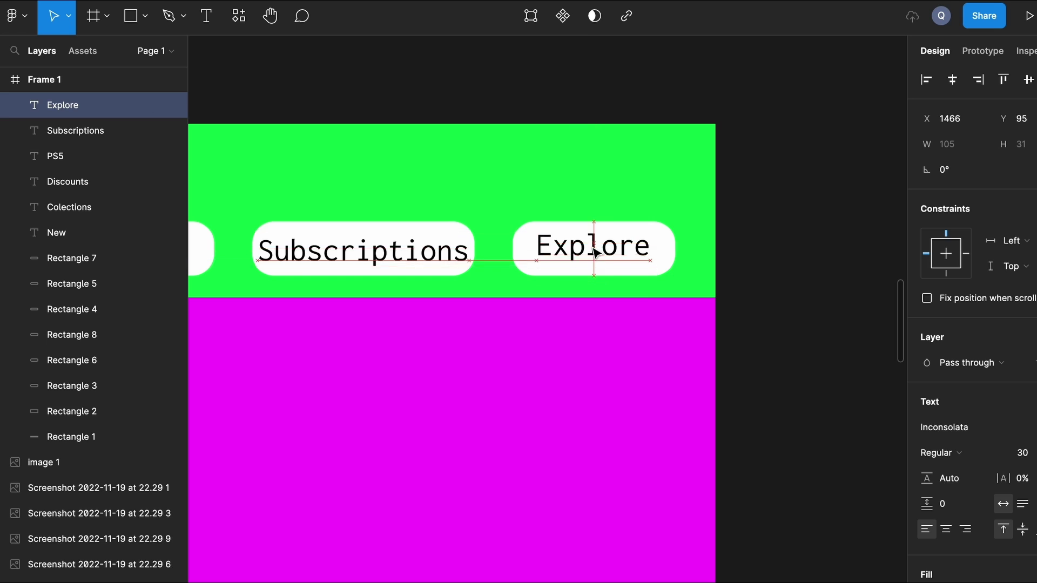
{"action": "key", "text": "Escape"}
{"action": "key", "text": "Escape"}
{"action": "key", "text": "shift+1"}
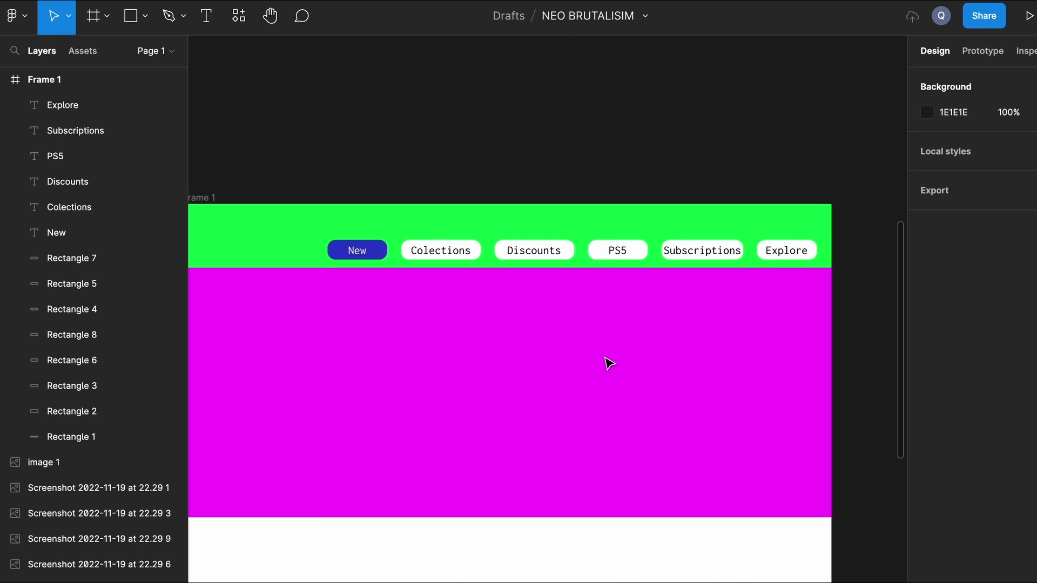
Step: Copy the blue pill to the header's top-right and label it LOG IN
{"action": "left_click", "coordinate": [408, 254]}
{"action": "left_click_drag", "start_coordinate": [408, 258], "coordinate": [838, 226]}
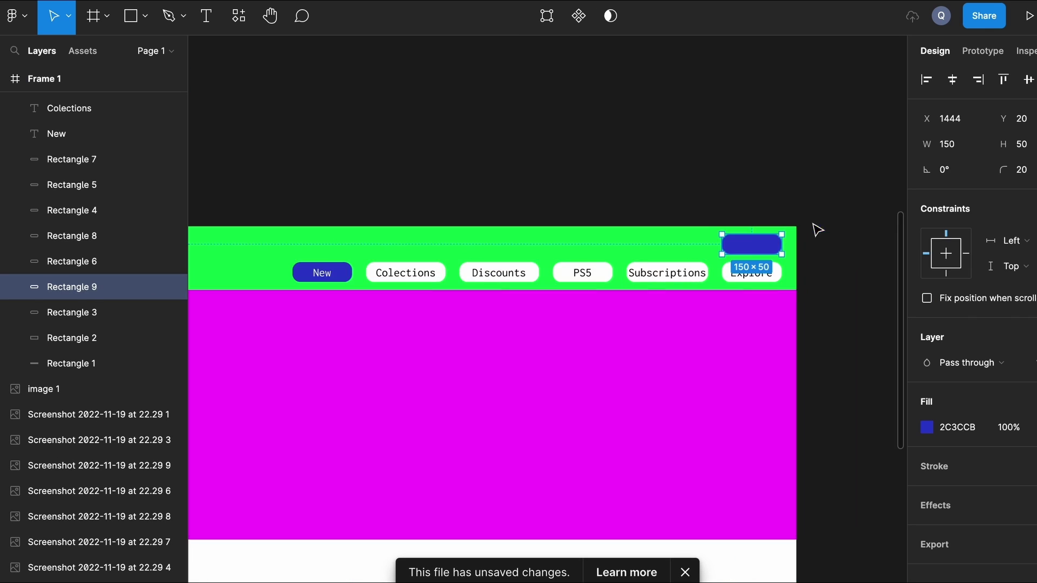
{"action": "scroll", "coordinate": [815, 227], "scroll_direction": "up", "scroll_amount": 5}
{"action": "key", "text": "t"}
{"action": "left_click", "coordinate": [699, 257]}
{"action": "type", "text": "LOG IN"}
{"action": "key", "text": "Escape"}
{"action": "key", "text": "Escape"}
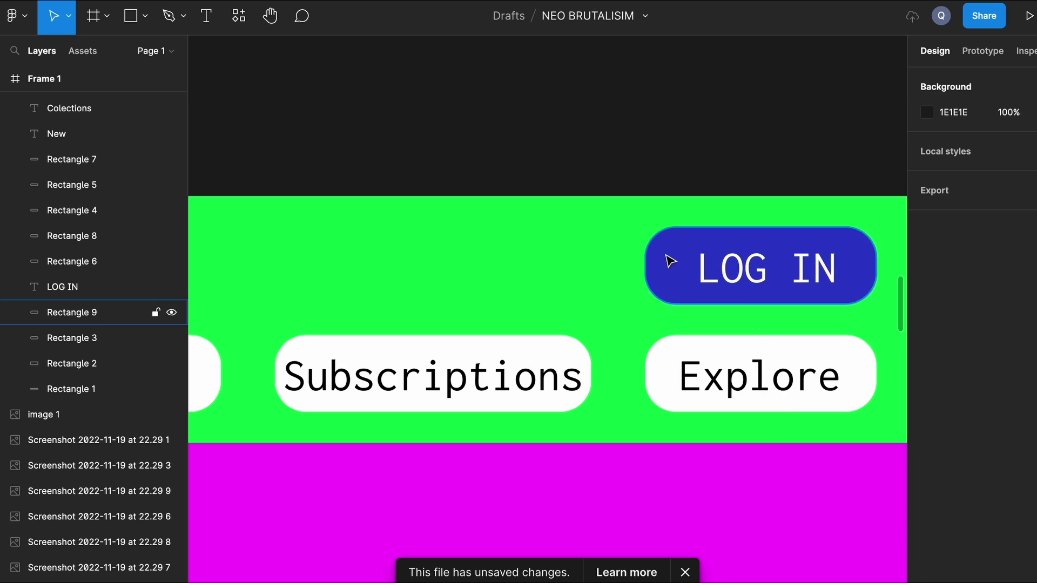
{"action": "key", "text": "shift+1"}
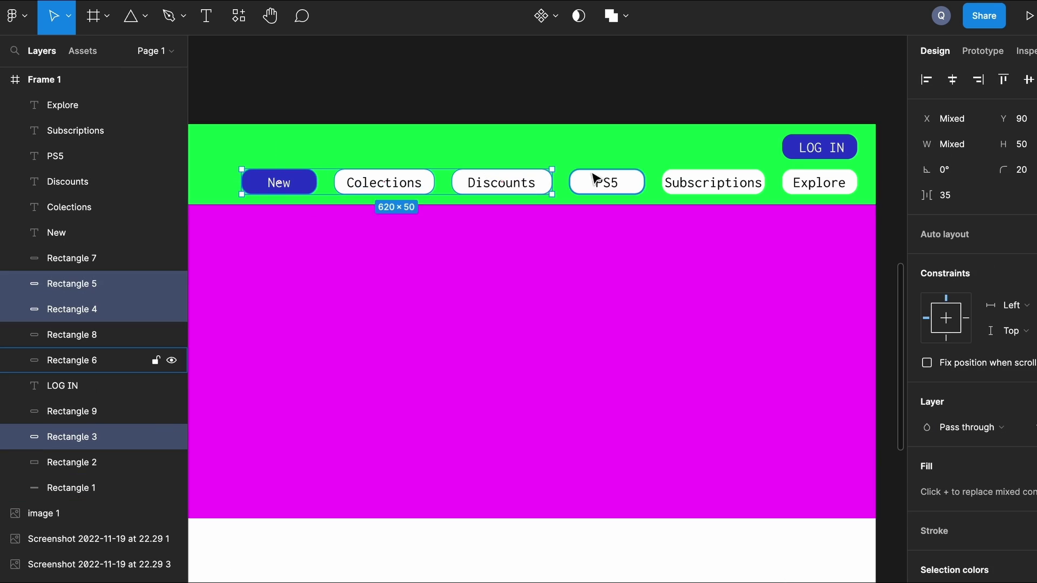
Step: Give the nav pills and the LOG IN button a 3px black outline
{"action": "left_click", "coordinate": [594, 178], "text": "shift"}
{"action": "left_click", "coordinate": [713, 182], "text": "shift"}
{"action": "left_click", "coordinate": [791, 181], "text": "shift"}
{"action": "scroll", "coordinate": [950, 433], "scroll_direction": "down", "scroll_amount": 3}
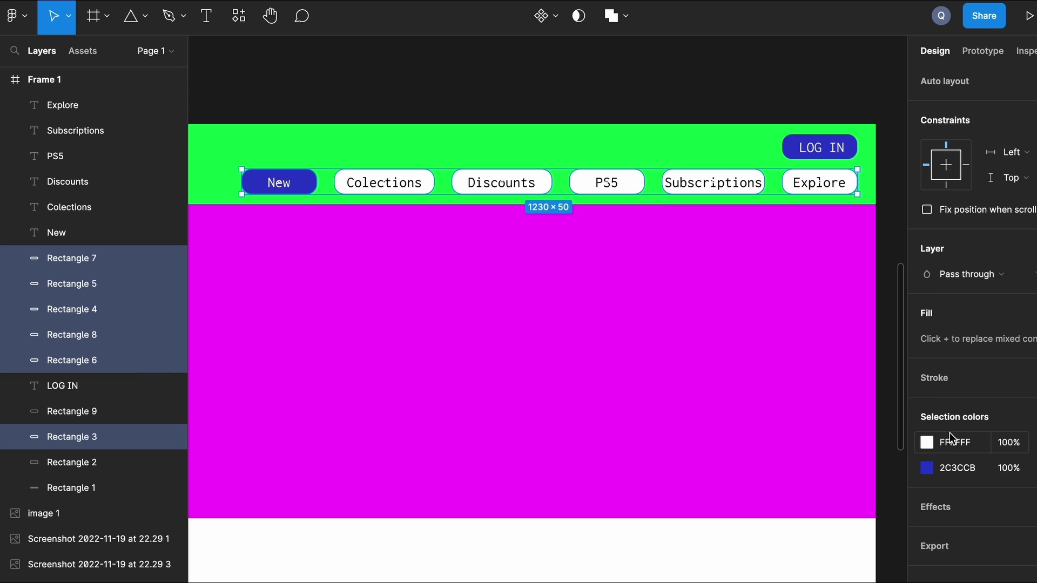
{"action": "left_click", "coordinate": [1029, 376]}
{"action": "left_click", "coordinate": [832, 149]}
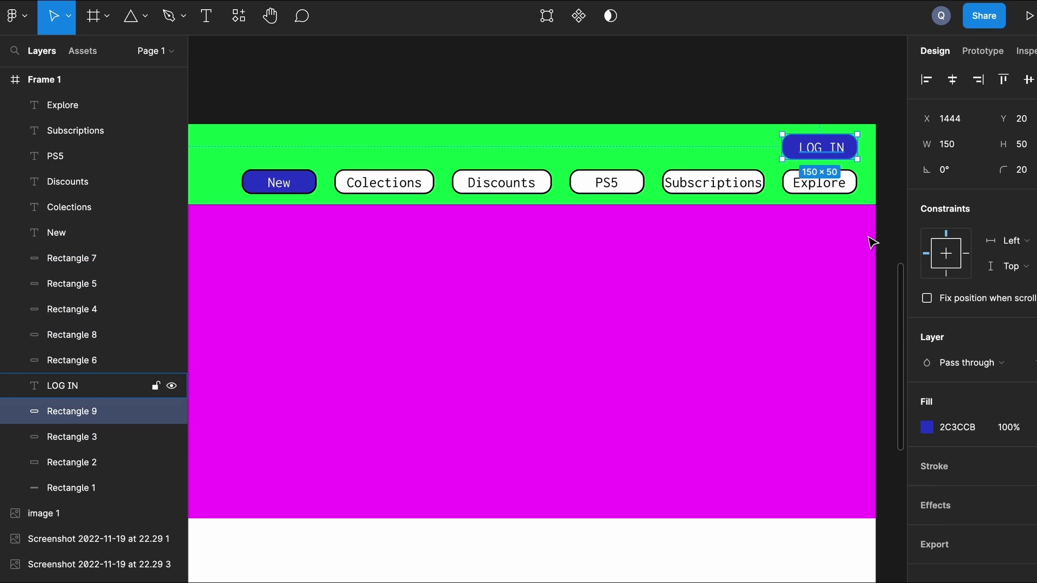
{"action": "left_click", "coordinate": [1029, 463]}
{"action": "left_click", "coordinate": [581, 94]}
{"action": "scroll", "coordinate": [753, 197], "scroll_direction": "up", "scroll_amount": 5}
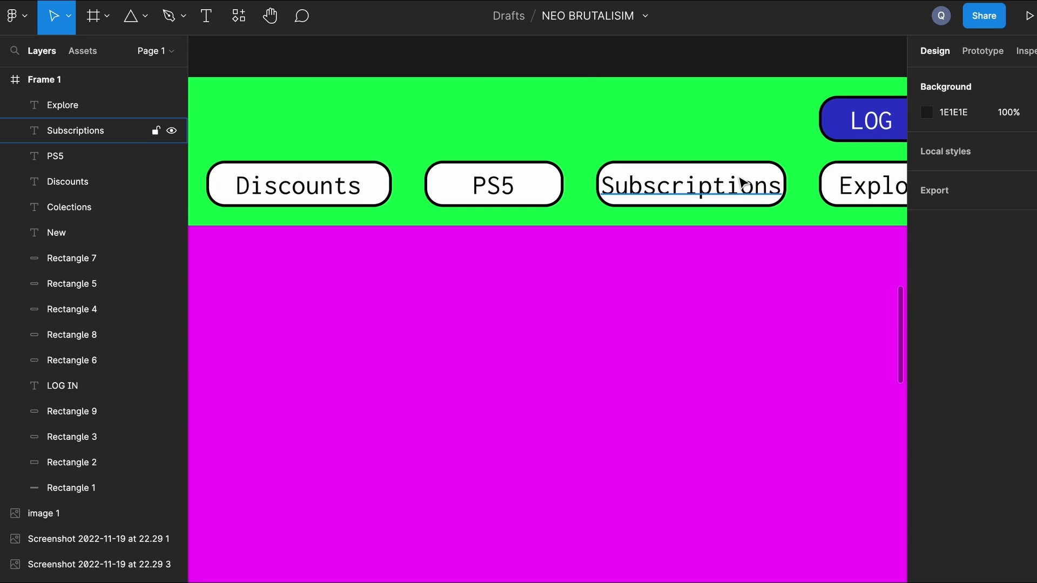
{"action": "left_click", "coordinate": [756, 196]}
Step: Draw a bubble rectangle with a triangular tail below it on the magenta hero
{"action": "scroll", "coordinate": [764, 186], "scroll_direction": "down", "scroll_amount": 5}
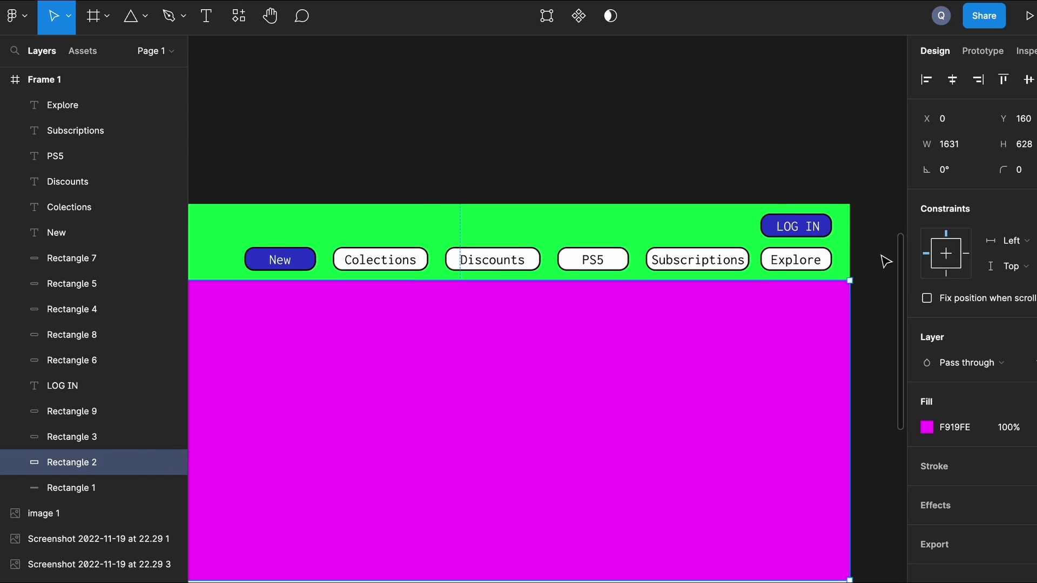
{"action": "key", "text": "r"}
{"action": "left_click_drag", "start_coordinate": [279, 292], "coordinate": [464, 396]}
{"action": "left_click", "coordinate": [419, 134]}
{"action": "left_click_drag", "start_coordinate": [378, 389], "coordinate": [374, 369]}
{"action": "left_click", "coordinate": [131, 16]}
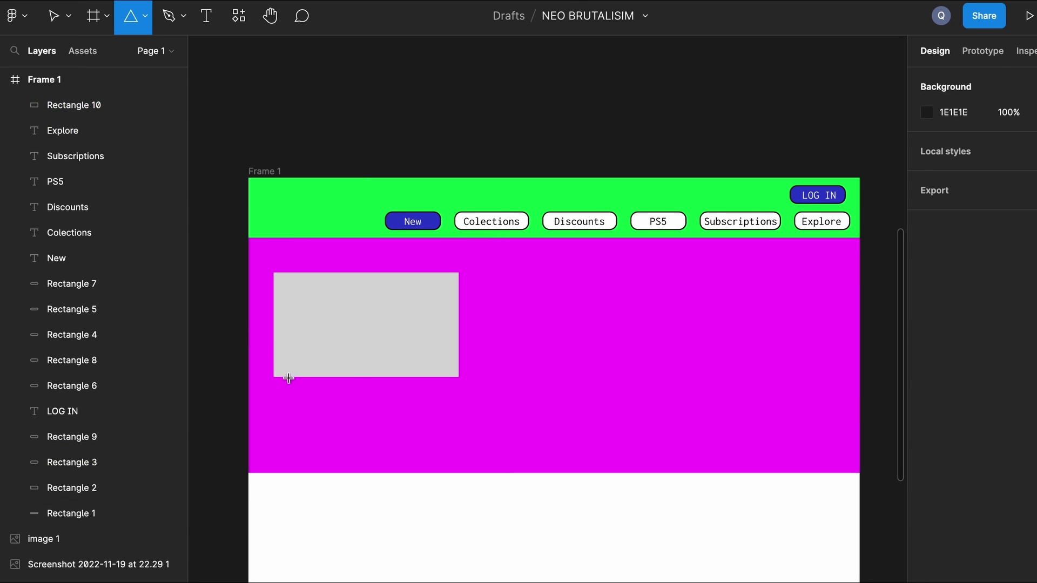
{"action": "mouse_move", "coordinate": [289, 378]}
{"action": "left_mouse_down"}
{"action": "mouse_move", "coordinate": [367, 439]}
{"action": "mouse_move", "coordinate": [326, 394]}
{"action": "left_mouse_up"}
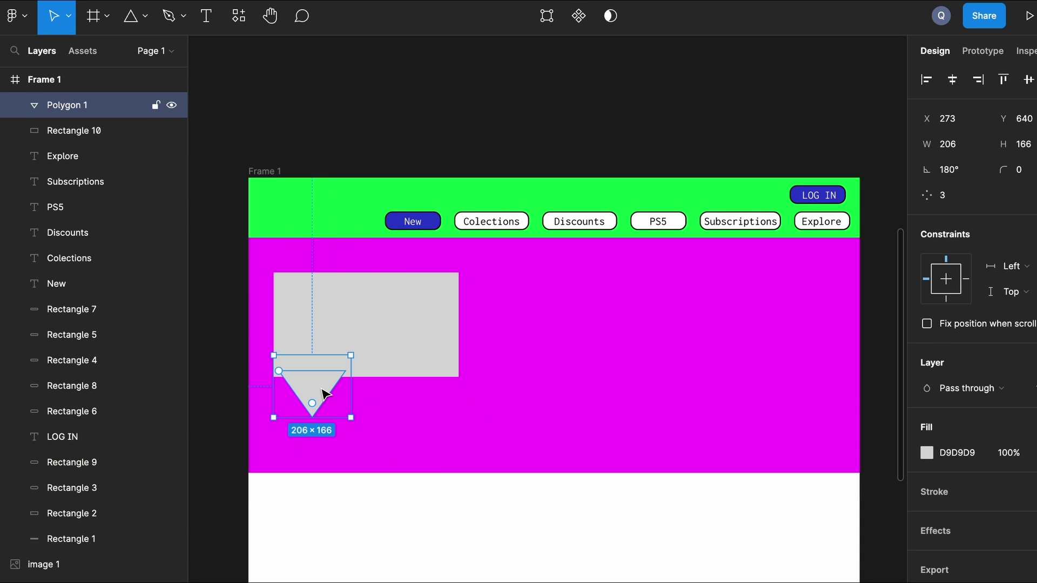
Step: Give both bubble shapes a 10px black outline and the rectangle a drop shadow
{"action": "left_click", "coordinate": [359, 318]}
{"action": "left_click", "coordinate": [319, 398], "text": "shift"}
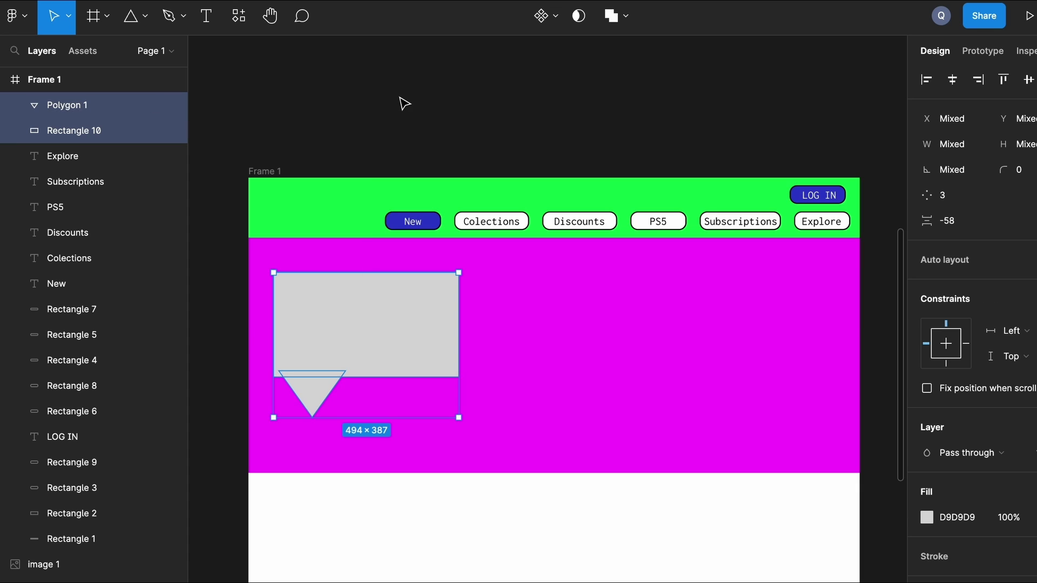
{"action": "scroll", "coordinate": [955, 489], "scroll_direction": "down", "scroll_amount": 3}
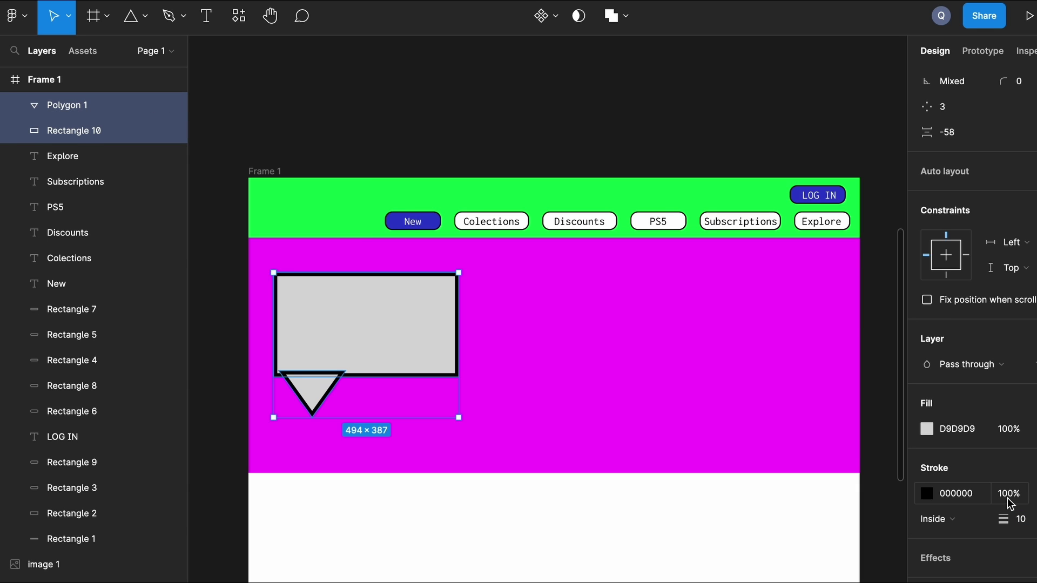
{"action": "left_click", "coordinate": [588, 134]}
{"action": "left_click", "coordinate": [366, 324]}
{"action": "left_click", "coordinate": [1025, 558]}
{"action": "left_click", "coordinate": [928, 534]}
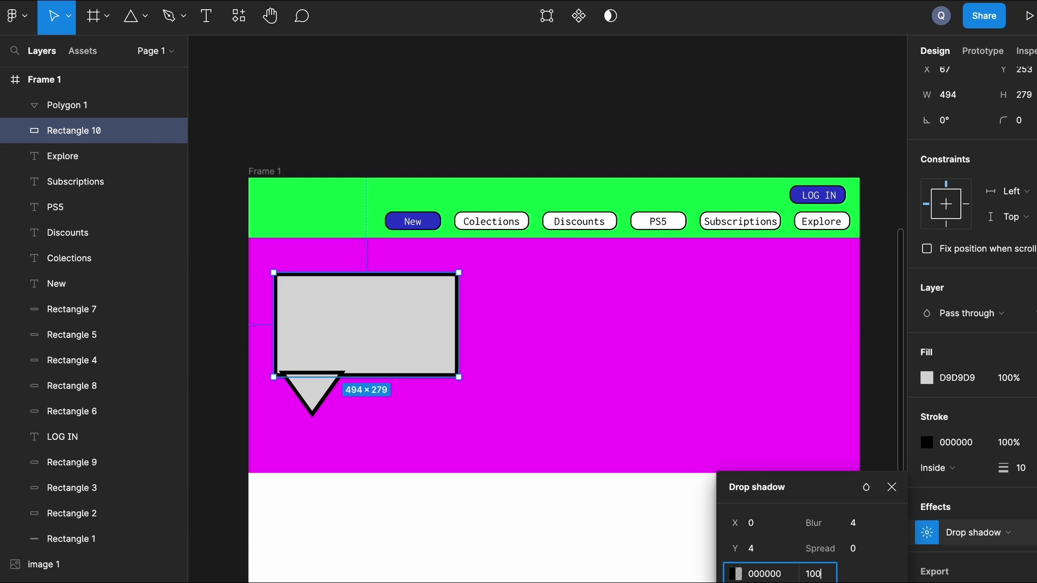
{"action": "left_click", "coordinate": [575, 104]}
{"action": "scroll", "coordinate": [428, 398], "scroll_direction": "left", "scroll_amount": 2}
{"action": "scroll", "coordinate": [428, 398], "scroll_direction": "up", "scroll_amount": 2}
Step: Fill the bubble rectangle and tail with tan F8DE9E
{"action": "left_click", "coordinate": [431, 287]}
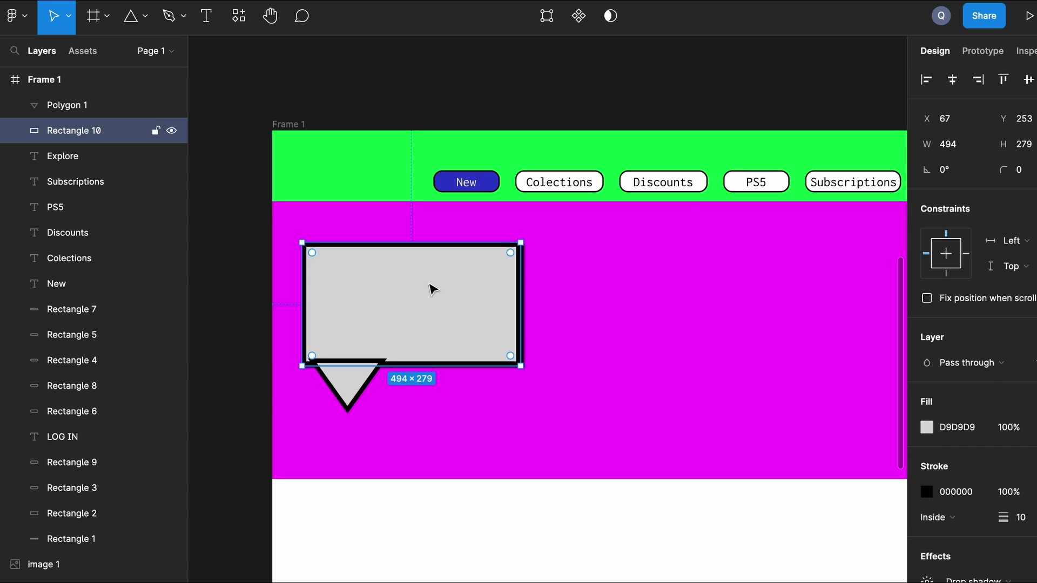
{"action": "left_click", "coordinate": [345, 386], "text": "shift"}
{"action": "left_click", "coordinate": [927, 517]}
{"action": "left_click", "coordinate": [898, 228]}
{"action": "left_click", "coordinate": [794, 212]}
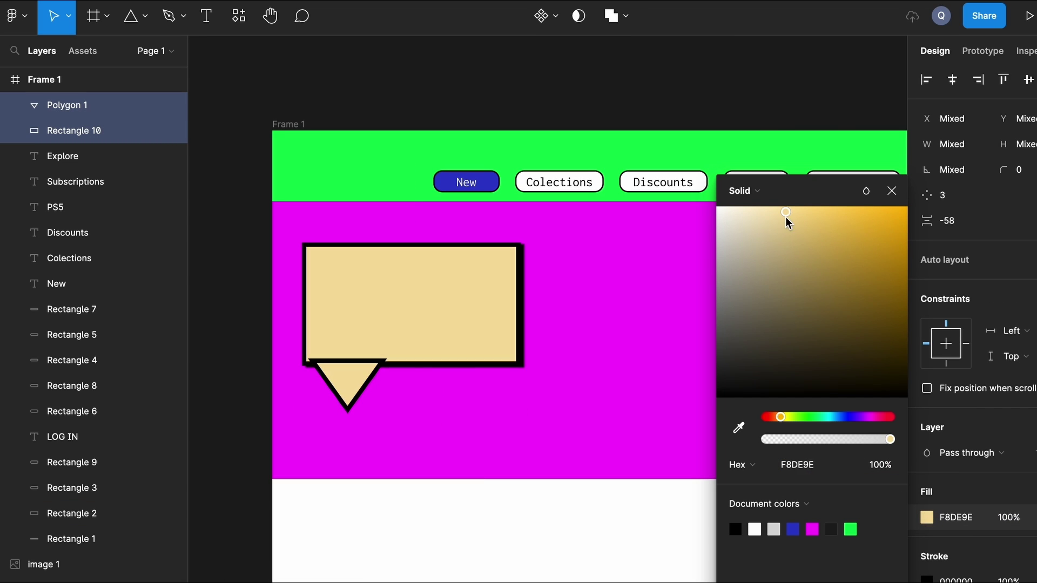
{"action": "left_click_drag", "start_coordinate": [781, 417], "coordinate": [777, 417]}
{"action": "left_click", "coordinate": [750, 92]}
Step: Caption the speech bubble 'BLACK FRIDAY IS HERE!'
{"action": "scroll", "coordinate": [486, 325], "scroll_direction": "up", "scroll_amount": 1}
{"action": "left_click", "coordinate": [358, 373]}
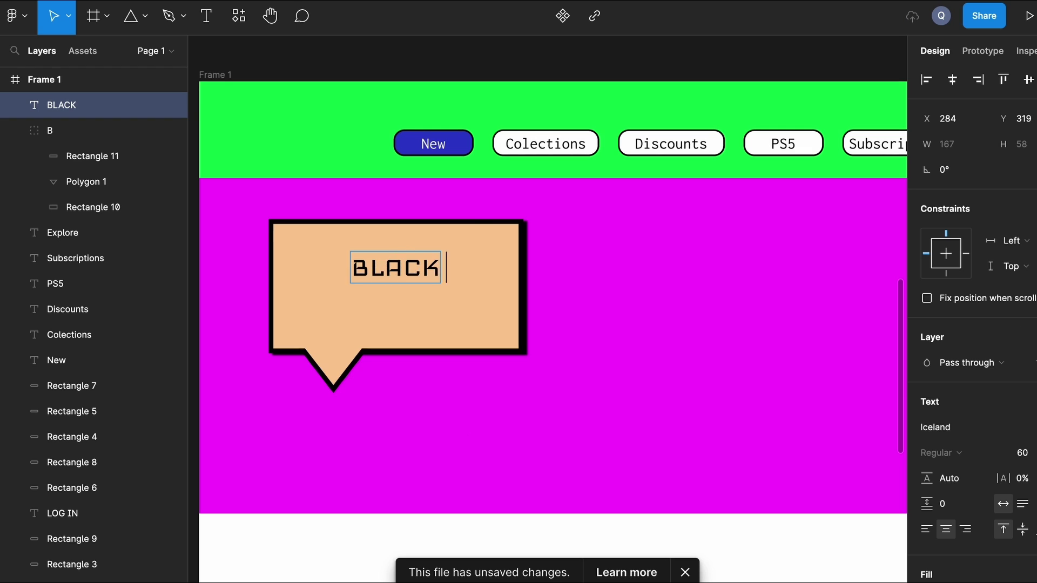
{"action": "scroll", "coordinate": [322, 308], "scroll_direction": "up", "scroll_amount": 5}
{"action": "type", "text": "FRIDAY IS HERE!"}
{"action": "key", "text": "Escape"}
{"action": "scroll", "coordinate": [594, 495], "scroll_direction": "down", "scroll_amount": 5}
Step: Add a green X text symbol on the magenta hero
{"action": "left_click", "coordinate": [592, 494]}
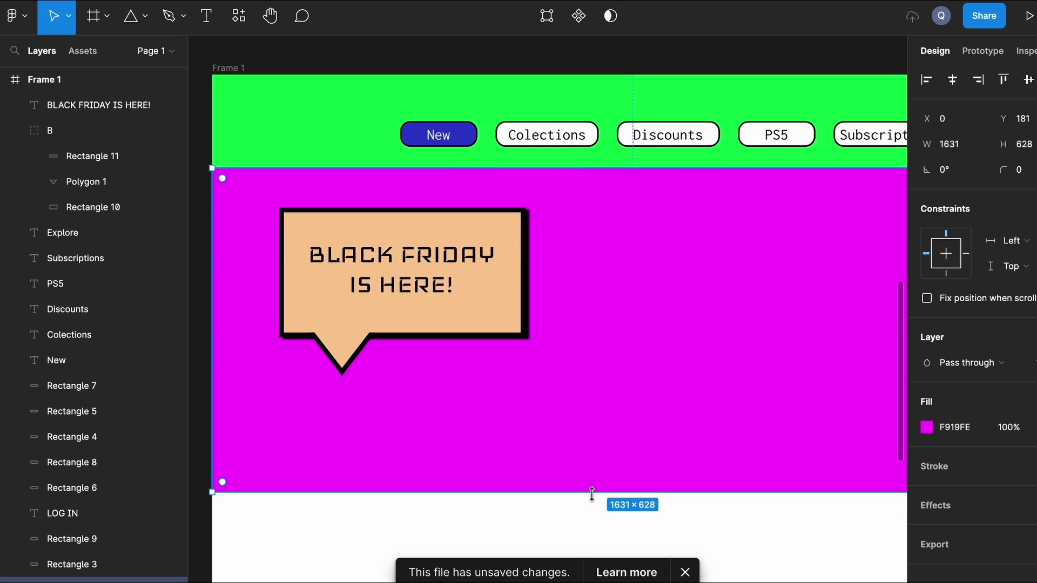
{"action": "key", "text": "t"}
{"action": "left_click", "coordinate": [602, 363]}
{"action": "type", "text": "X"}
{"action": "key", "text": "Escape"}
{"action": "scroll", "coordinate": [884, 493], "scroll_direction": "down", "scroll_amount": 3}
{"action": "left_click", "coordinate": [927, 429]}
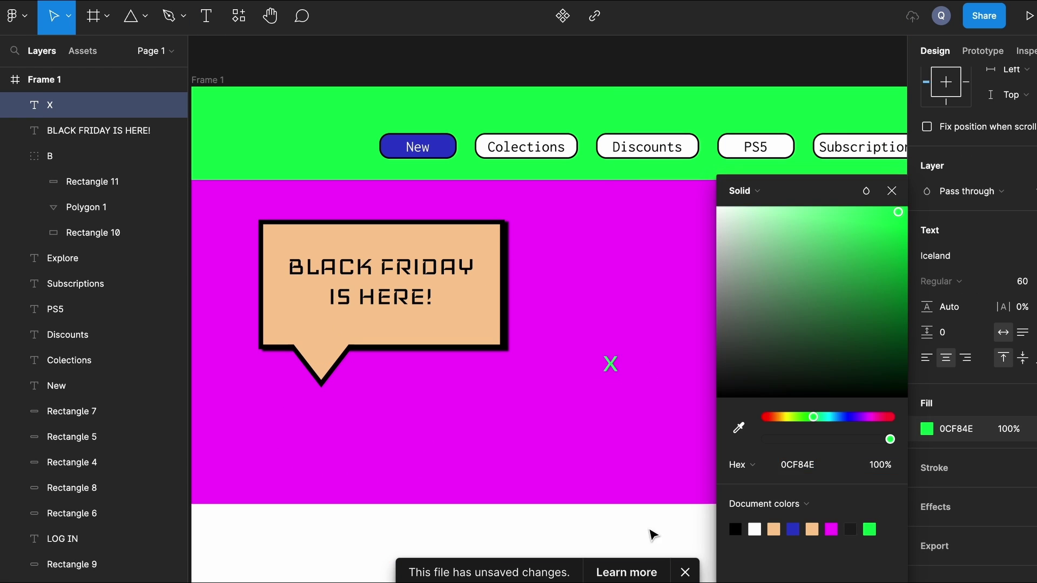
Step: Set the X to font size 100 and move it to the hero's lower right
{"action": "left_click", "coordinate": [1020, 282]}
{"action": "type", "text": "100"}
{"action": "key", "text": "Return"}
{"action": "left_click_drag", "start_coordinate": [243, 216], "coordinate": [651, 420]}
{"action": "left_click", "coordinate": [802, 545]}
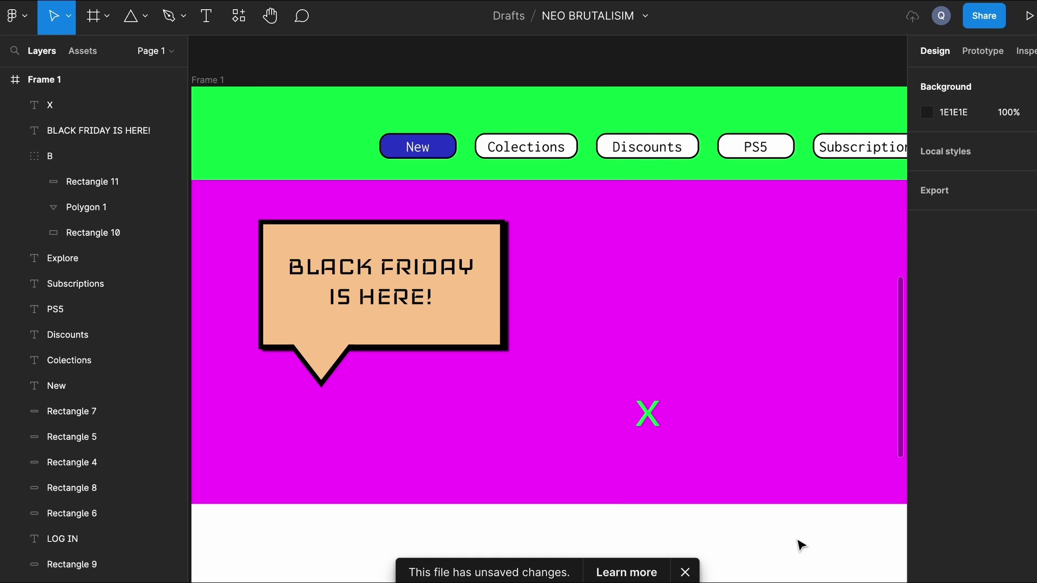
Step: Add an O text symbol on the hero and colour it blue
{"action": "left_click", "coordinate": [732, 310]}
{"action": "type", "text": "O"}
{"action": "key", "text": "Escape"}
{"action": "scroll", "coordinate": [927, 432], "scroll_direction": "down", "scroll_amount": 3}
{"action": "left_click", "coordinate": [927, 428]}
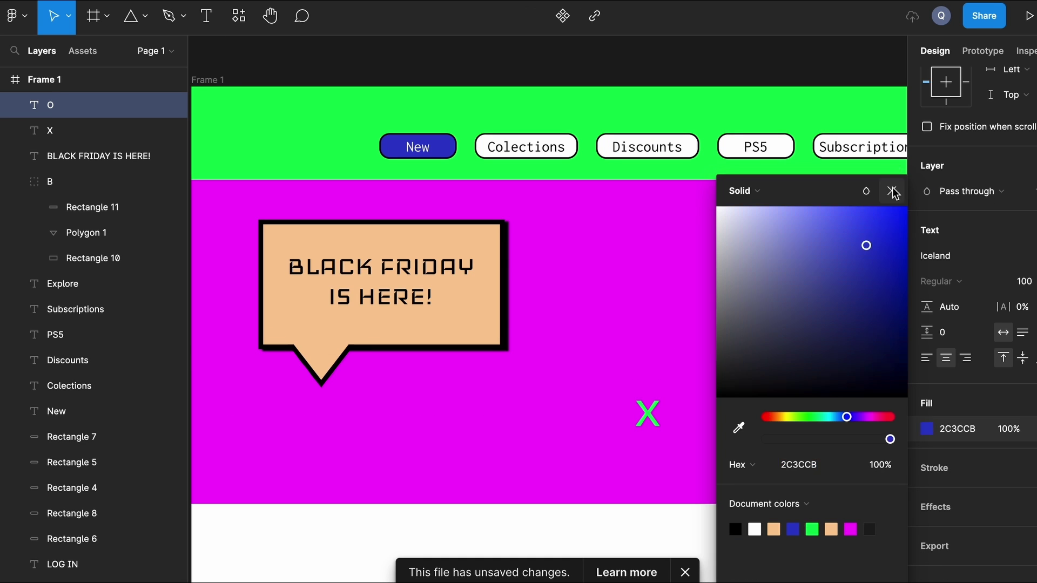
{"action": "left_click", "coordinate": [927, 428]}
{"action": "left_click", "coordinate": [794, 347]}
{"action": "scroll", "coordinate": [694, 319], "scroll_direction": "right", "scroll_amount": 3}
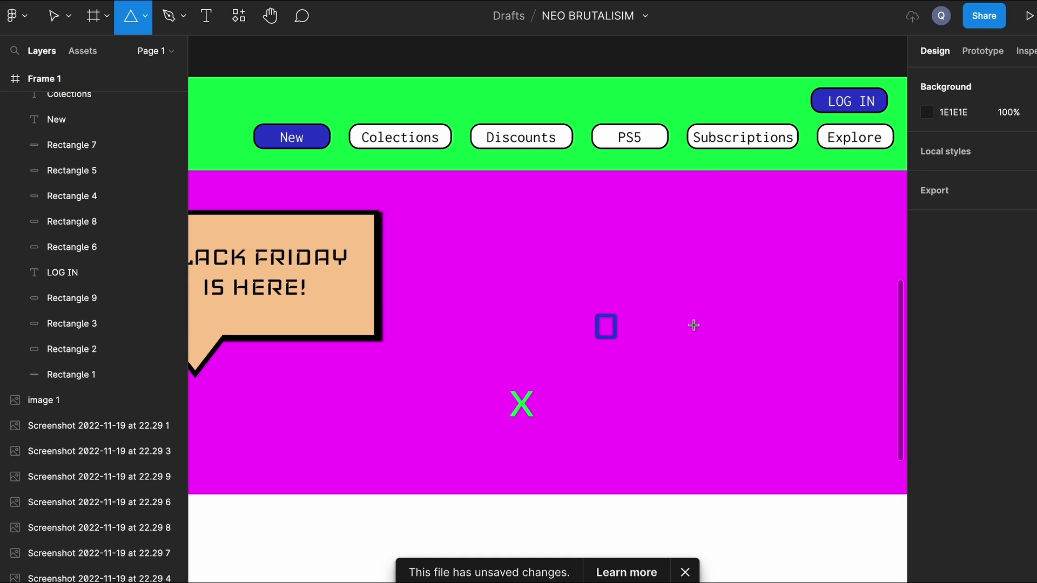
Step: Draw a small triangle right of the O with a peach outline
{"action": "left_click_drag", "start_coordinate": [693, 319], "coordinate": [724, 351]}
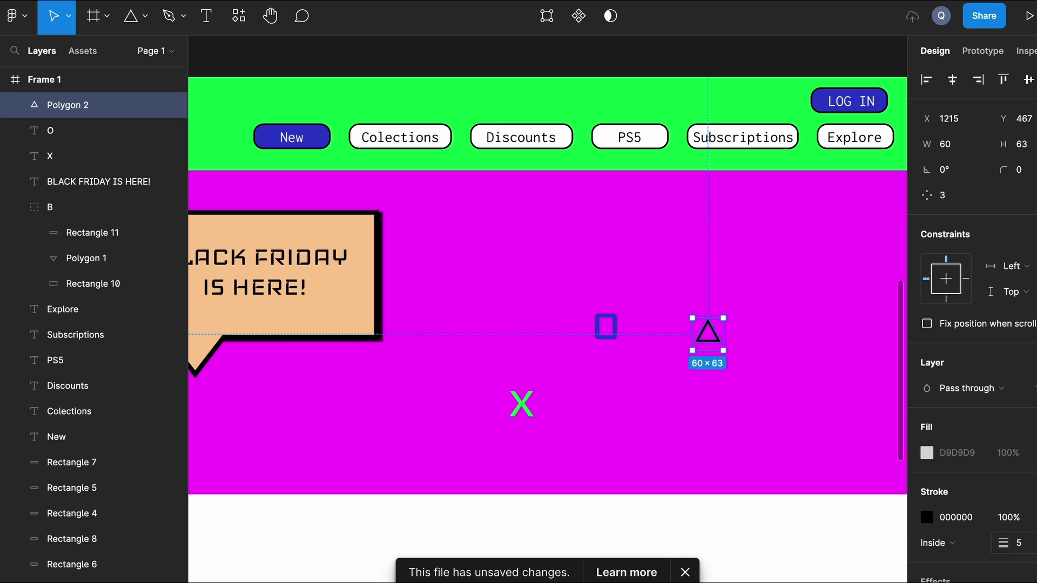
{"action": "left_click", "coordinate": [927, 517]}
{"action": "left_click", "coordinate": [794, 528]}
{"action": "left_click", "coordinate": [725, 317]}
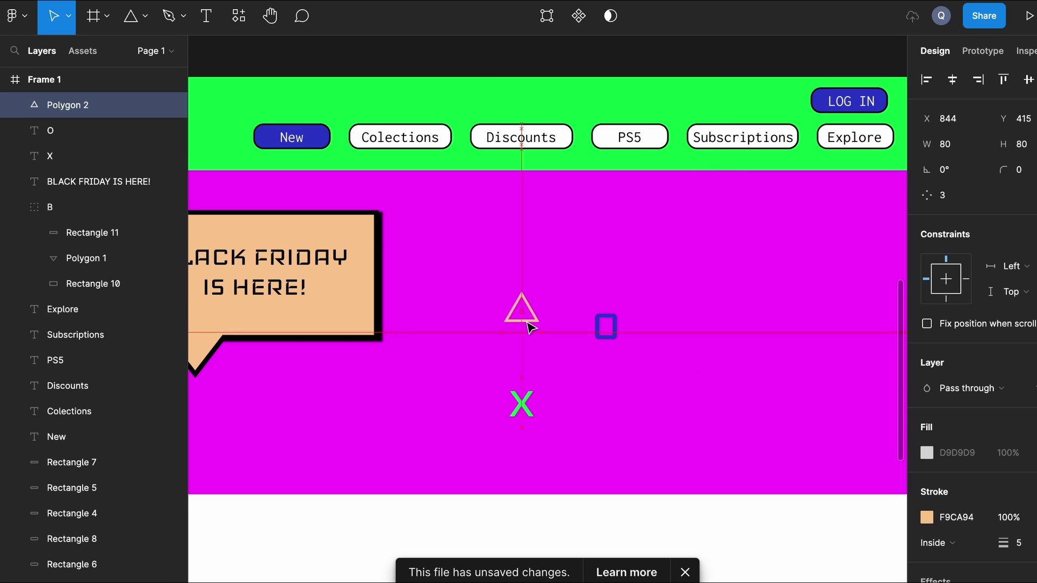
Step: Add a second, green O symbol near the hero's lower right
{"action": "left_click", "coordinate": [685, 390]}
{"action": "key", "text": "t"}
{"action": "left_click", "coordinate": [779, 403]}
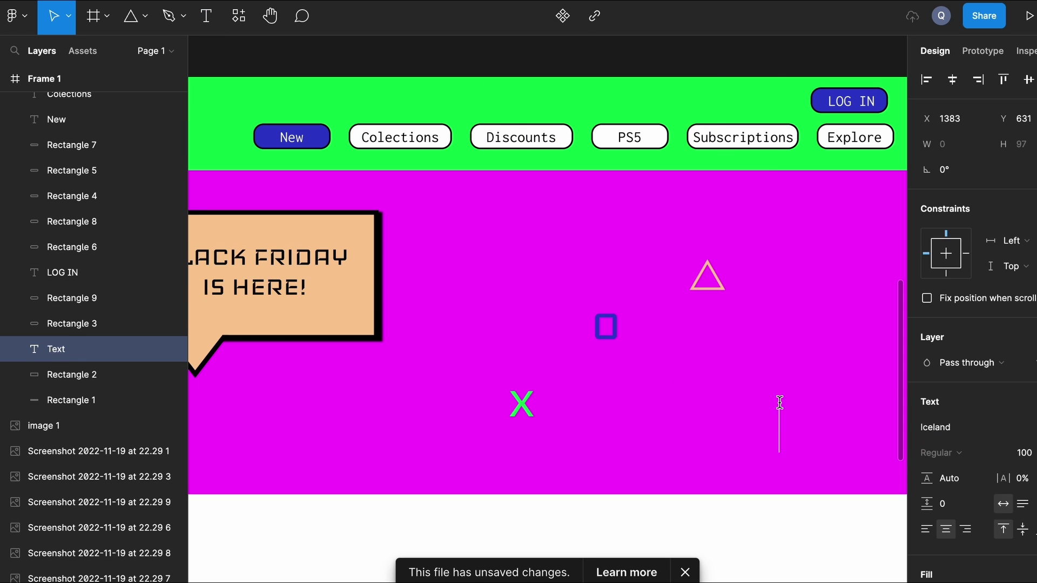
{"action": "type", "text": "O80"}
{"action": "scroll", "coordinate": [973, 378], "scroll_direction": "down", "scroll_amount": 3}
{"action": "left_click", "coordinate": [927, 429]}
{"action": "left_click", "coordinate": [890, 218]}
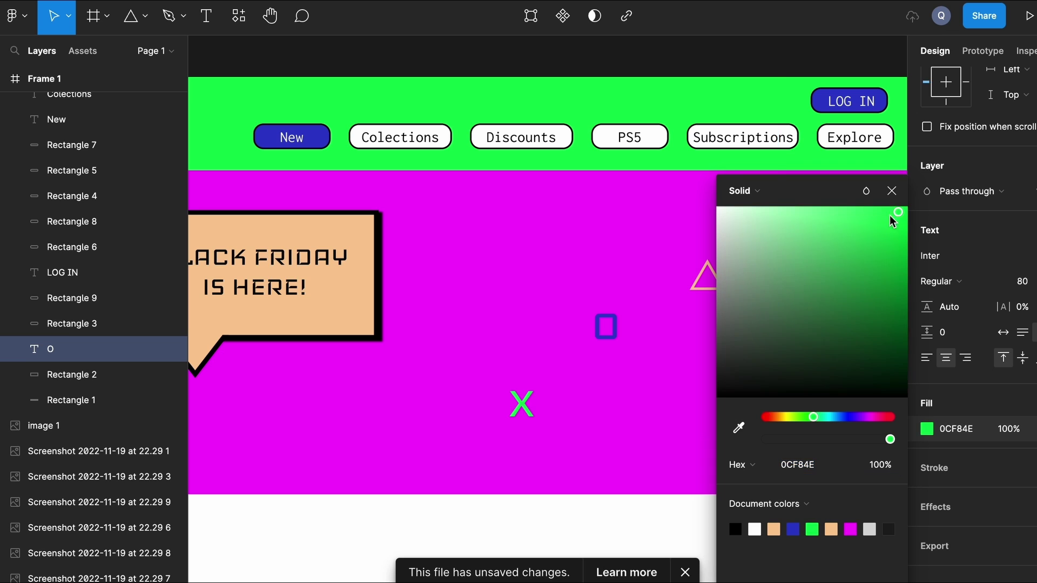
{"action": "left_click", "coordinate": [891, 190]}
{"action": "left_click", "coordinate": [695, 347]}
{"action": "scroll", "coordinate": [694, 348], "scroll_direction": "down", "scroll_amount": 3}
{"action": "left_click", "coordinate": [616, 116]}
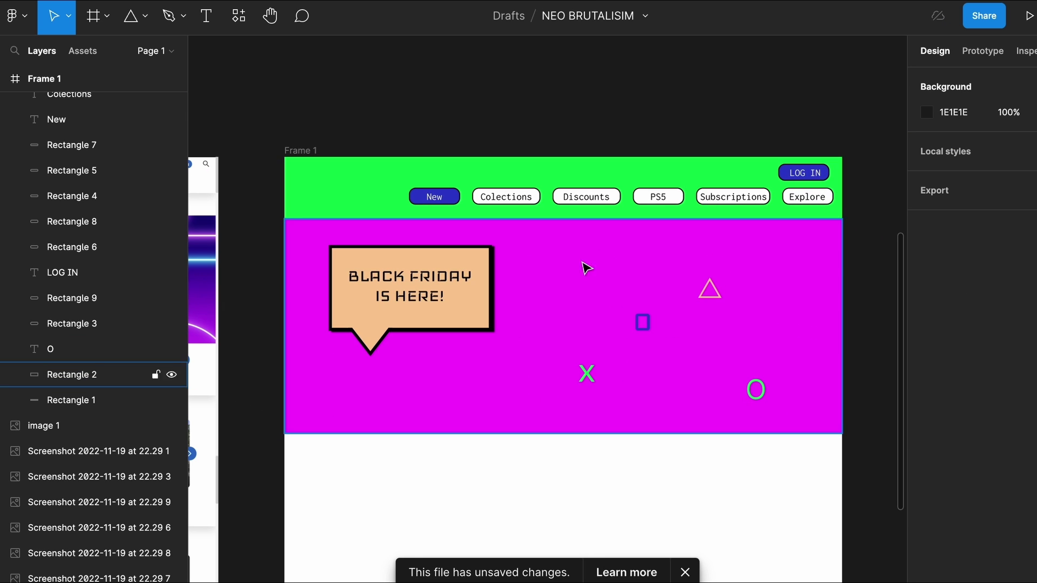
Step: Add the 70% OFF headline in the hero centre in the Iceberg font
{"action": "scroll", "coordinate": [555, 222], "scroll_direction": "up", "scroll_amount": 5}
{"action": "key", "text": "t"}
{"action": "left_click", "coordinate": [583, 313]}
{"action": "type", "text": "70"}
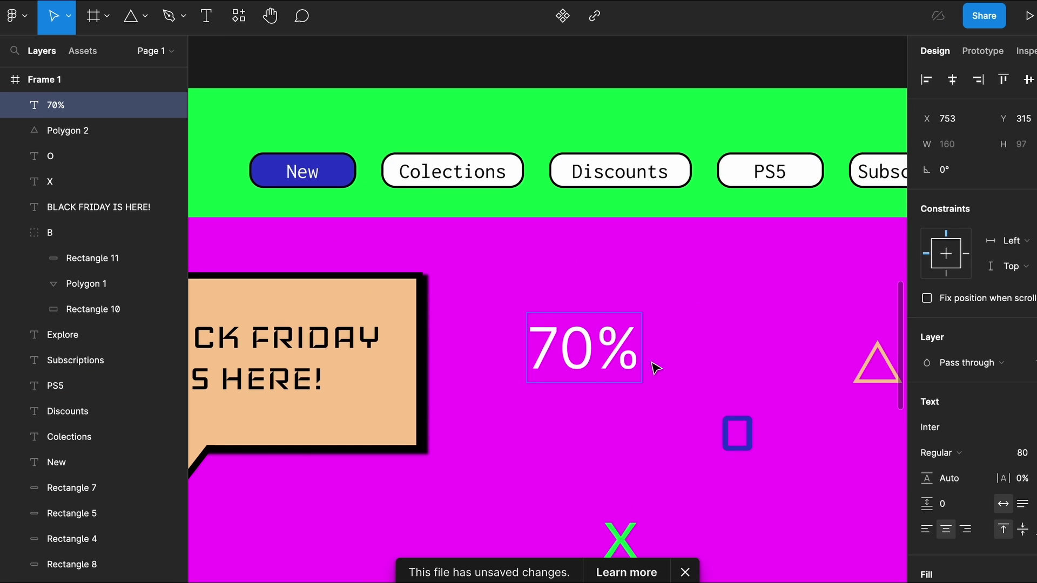
{"action": "left_click_drag", "start_coordinate": [556, 350], "coordinate": [466, 348]}
{"action": "scroll", "coordinate": [982, 498], "scroll_direction": "down", "scroll_amount": 3}
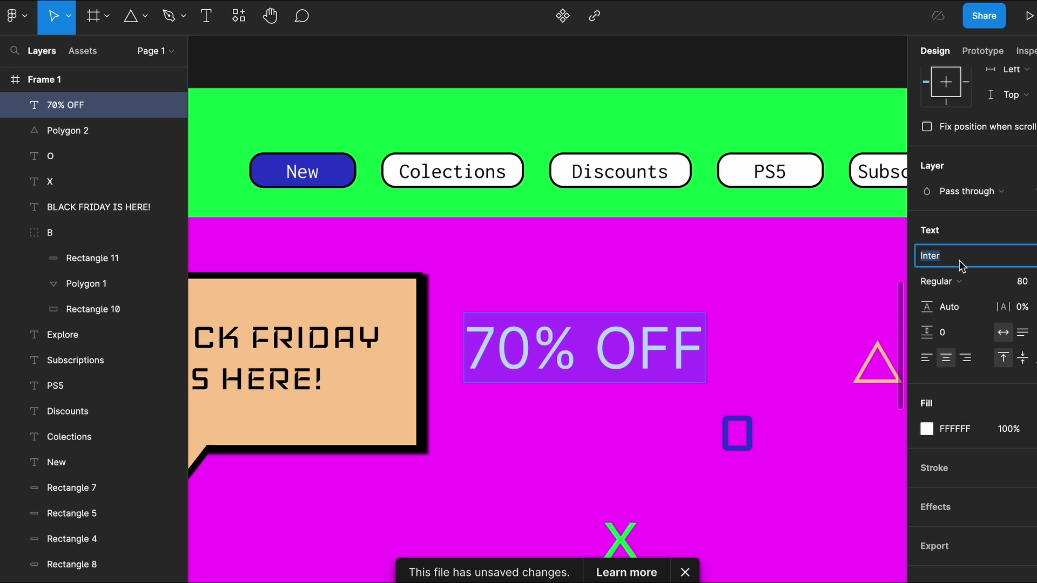
{"action": "type", "text": "Iceberg"}
{"action": "key", "text": "Return"}
{"action": "key", "text": "Escape"}
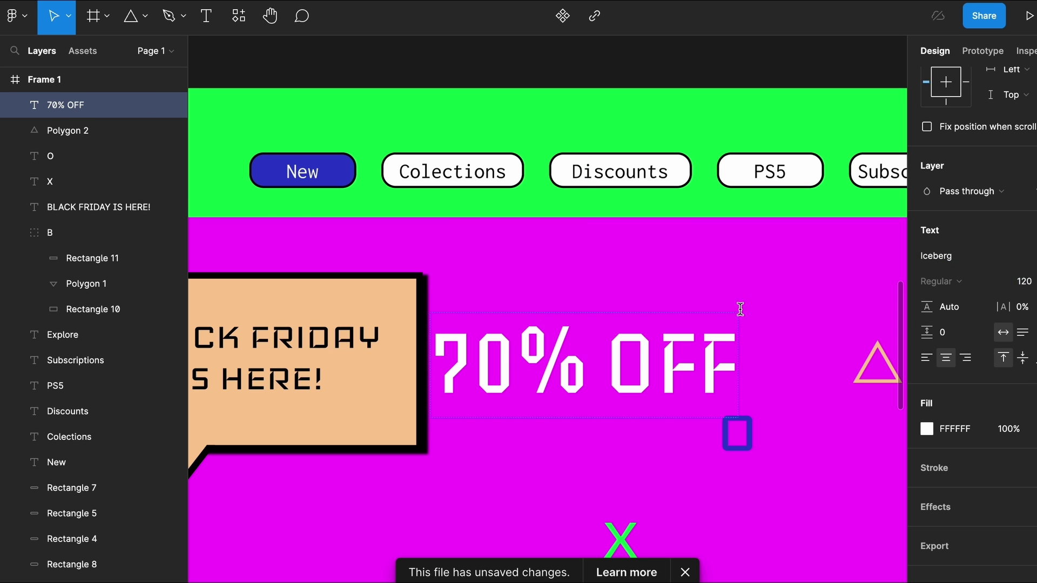
Step: Cluster the O, blue square and triangle above the 70% OFF headline
{"action": "scroll", "coordinate": [651, 344], "scroll_direction": "down", "scroll_amount": 5}
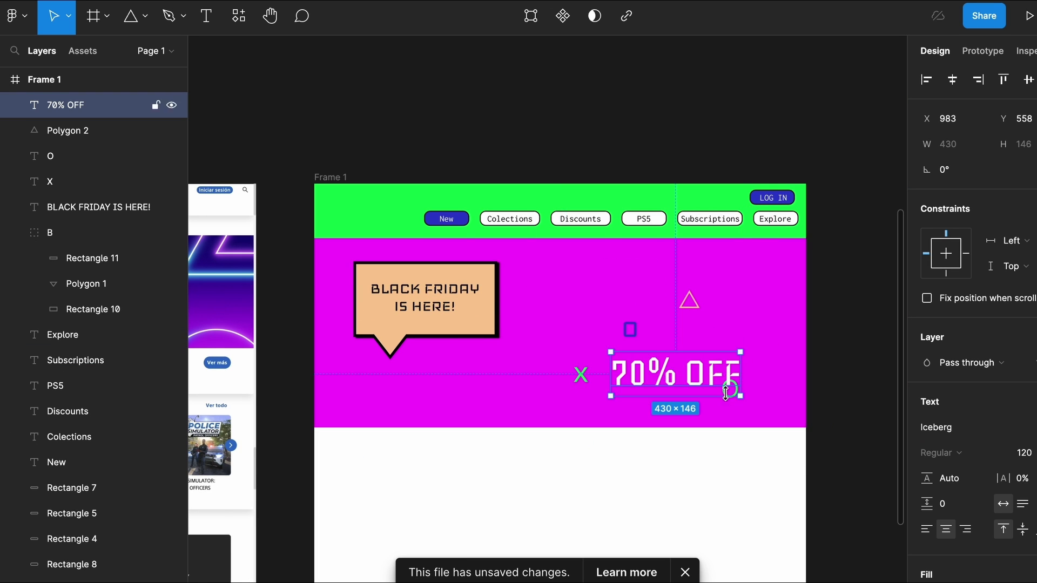
{"action": "scroll", "coordinate": [726, 390], "scroll_direction": "up", "scroll_amount": 3}
{"action": "left_click_drag", "start_coordinate": [725, 381], "coordinate": [729, 178]}
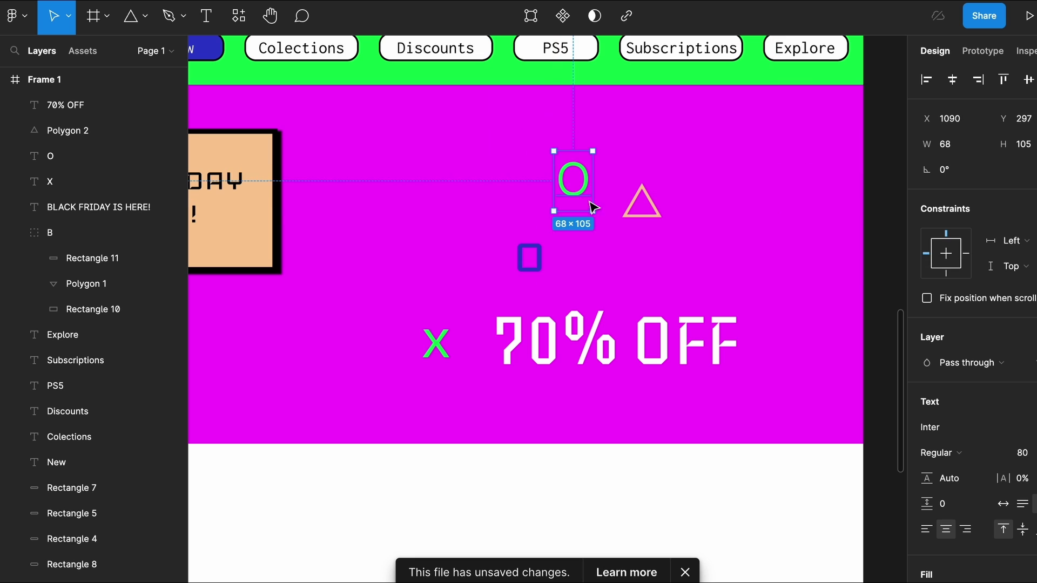
{"action": "left_click_drag", "start_coordinate": [530, 257], "coordinate": [486, 251]}
{"action": "left_click_drag", "start_coordinate": [642, 205], "coordinate": [677, 367]}
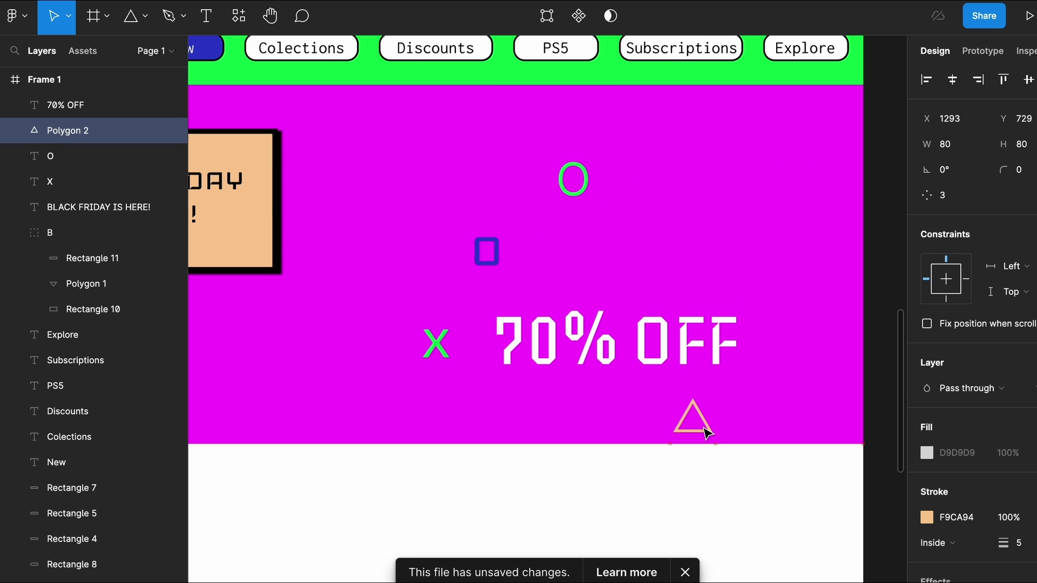
{"action": "scroll", "coordinate": [361, 189], "scroll_direction": "down", "scroll_amount": 2}
{"action": "left_click_drag", "start_coordinate": [361, 189], "coordinate": [510, 204]}
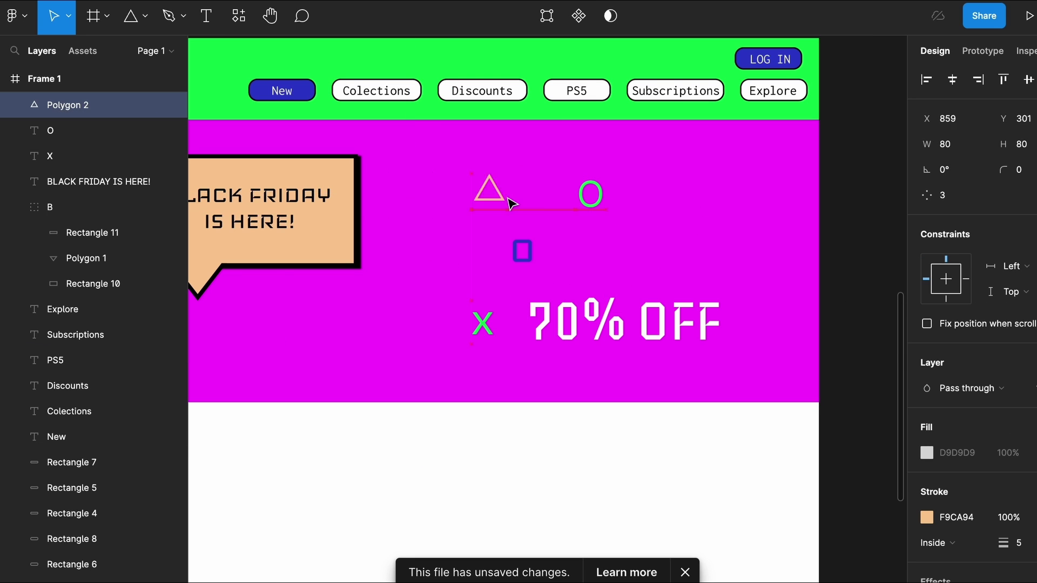
{"action": "left_click", "coordinate": [590, 193]}
Step: Change the 70% OFF text fill to blue
{"action": "left_click", "coordinate": [846, 321]}
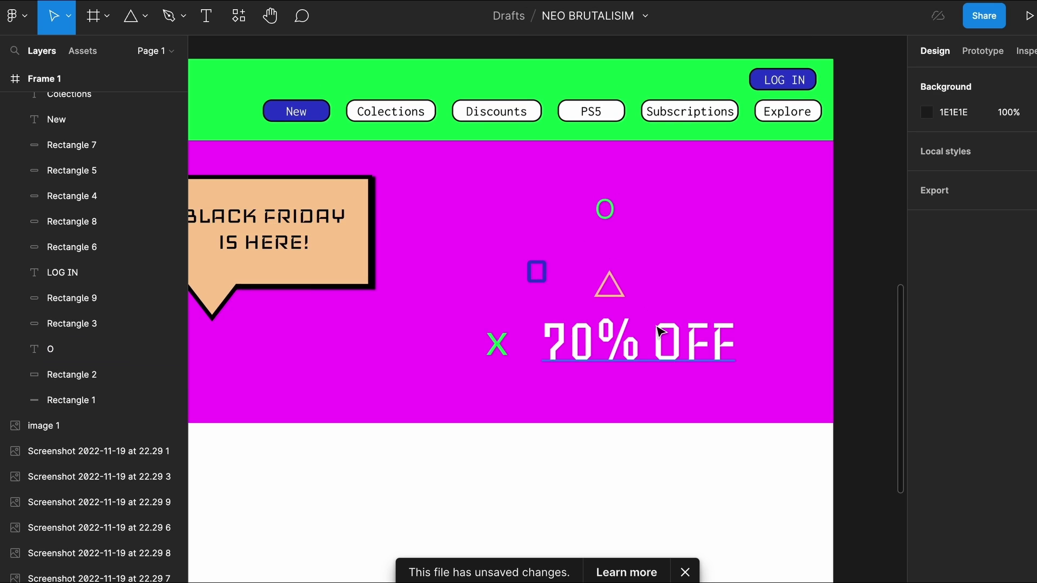
{"action": "scroll", "coordinate": [702, 331], "scroll_direction": "up", "scroll_amount": 2}
{"action": "left_click", "coordinate": [702, 367]}
{"action": "left_click", "coordinate": [927, 429]}
{"action": "left_click", "coordinate": [600, 297]}
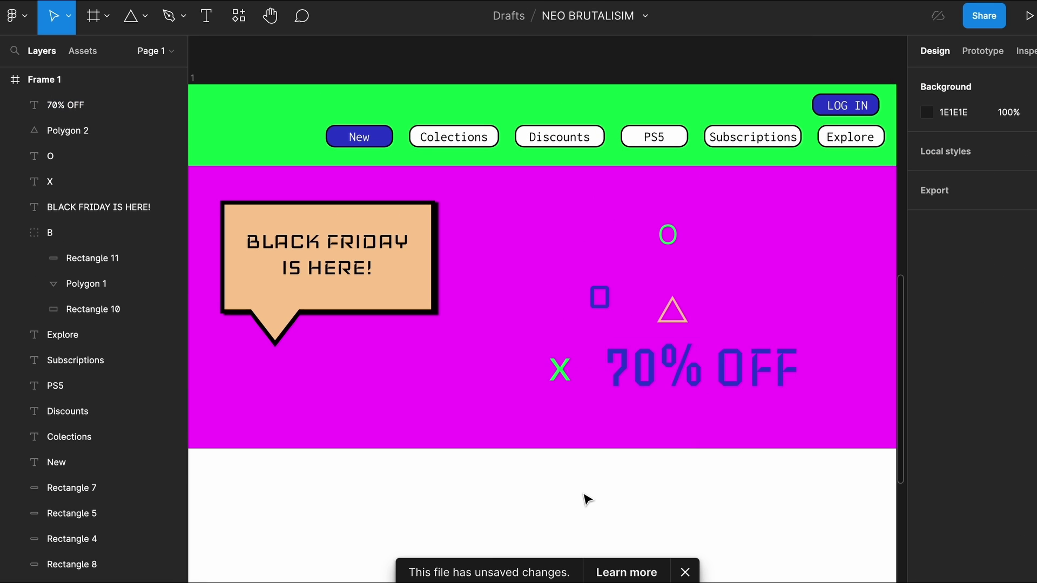
{"action": "scroll", "coordinate": [489, 383], "scroll_direction": "up", "scroll_amount": 1}
Step: Paste two squiggle arrows and outlined stars, placing the stars on the speech bubble's corner
{"action": "key", "text": "ctrl+v"}
{"action": "mouse_move", "coordinate": [494, 370]}
{"action": "left_mouse_down"}
{"action": "mouse_move", "coordinate": [200, 457]}
{"action": "mouse_move", "coordinate": [659, 284]}
{"action": "mouse_move", "coordinate": [704, 286]}
{"action": "left_mouse_up"}
{"action": "key", "text": "ctrl+v"}
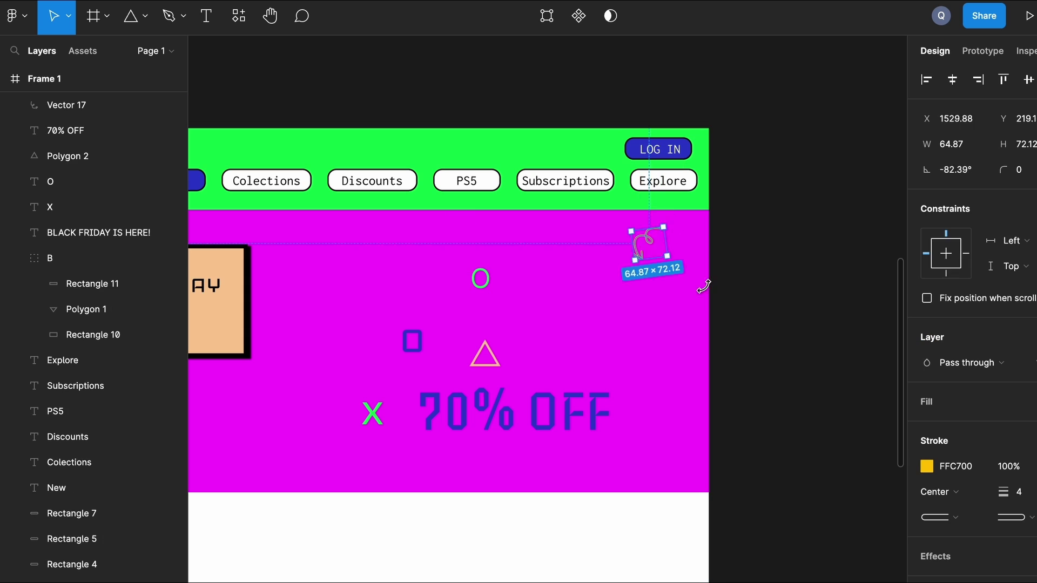
{"action": "scroll", "coordinate": [691, 319], "scroll_direction": "left", "scroll_amount": 2}
{"action": "key", "text": "ctrl+v"}
{"action": "left_click_drag", "start_coordinate": [551, 318], "coordinate": [390, 279]}
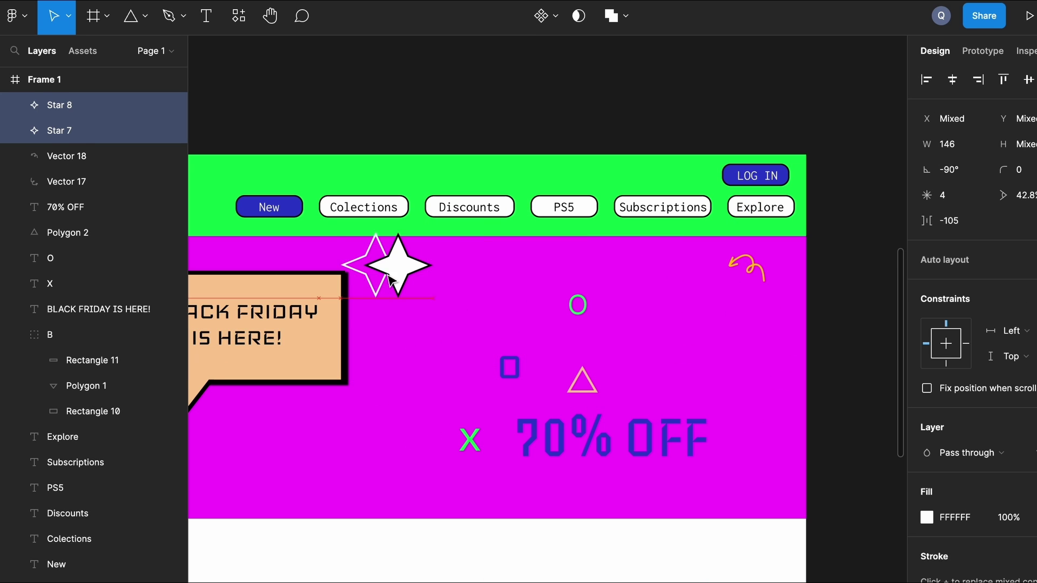
{"action": "left_click", "coordinate": [458, 355]}
{"action": "left_click", "coordinate": [482, 296]}
{"action": "left_click_drag", "start_coordinate": [482, 296], "coordinate": [267, 297]}
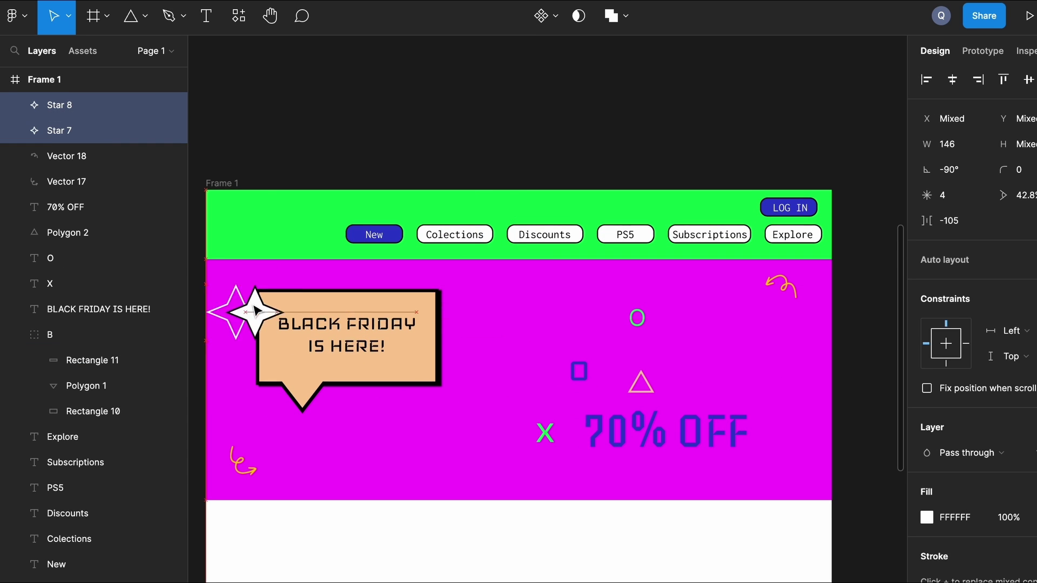
Step: Paste the mole mascot and move the yellow monster into the banner at three-quarter size
{"action": "key", "text": "ctrl+v"}
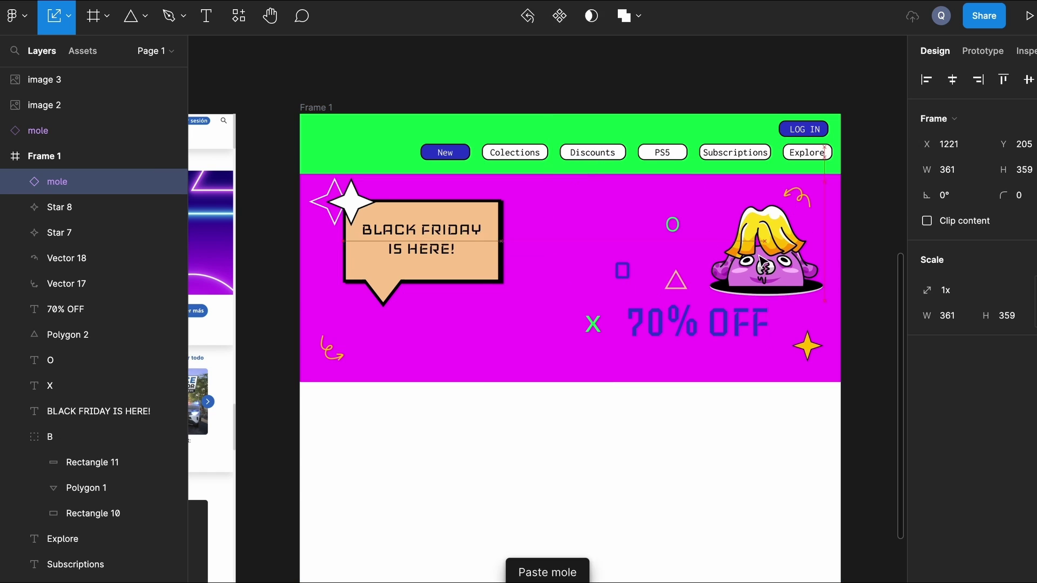
{"action": "left_click", "coordinate": [875, 296]}
{"action": "scroll", "coordinate": [875, 296], "scroll_direction": "up", "scroll_amount": 5}
{"action": "left_click", "coordinate": [562, 307]}
{"action": "left_click_drag", "start_coordinate": [562, 307], "coordinate": [439, 389]}
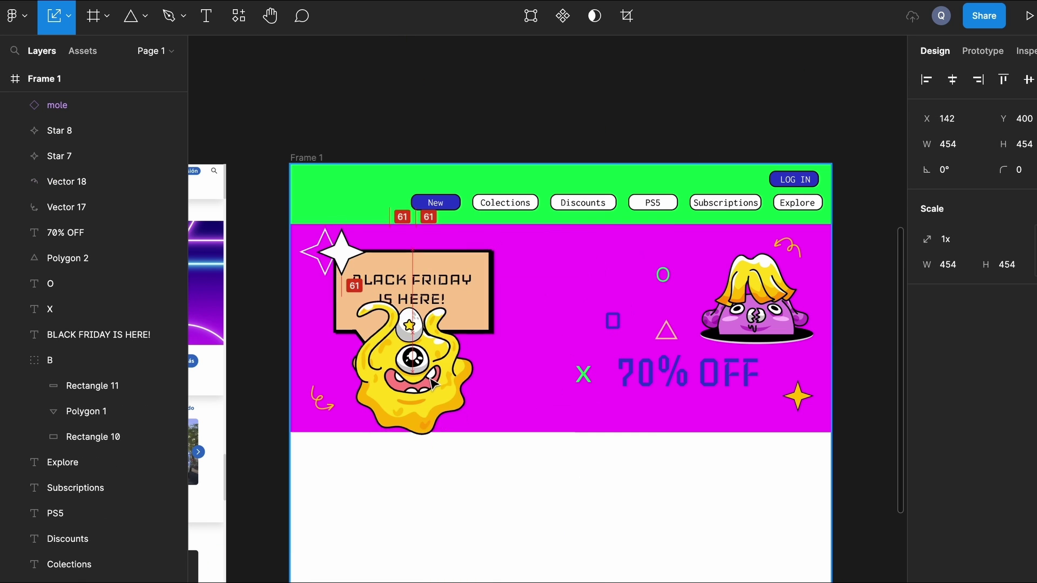
{"action": "mouse_move", "coordinate": [494, 448]}
{"action": "left_mouse_down"}
{"action": "mouse_move", "coordinate": [414, 377]}
{"action": "mouse_move", "coordinate": [403, 393]}
{"action": "left_mouse_up"}
Step: Paste the hammer monster into the magenta banner and shrink it slightly
{"action": "key", "text": "Escape"}
{"action": "key", "text": "ctrl+v"}
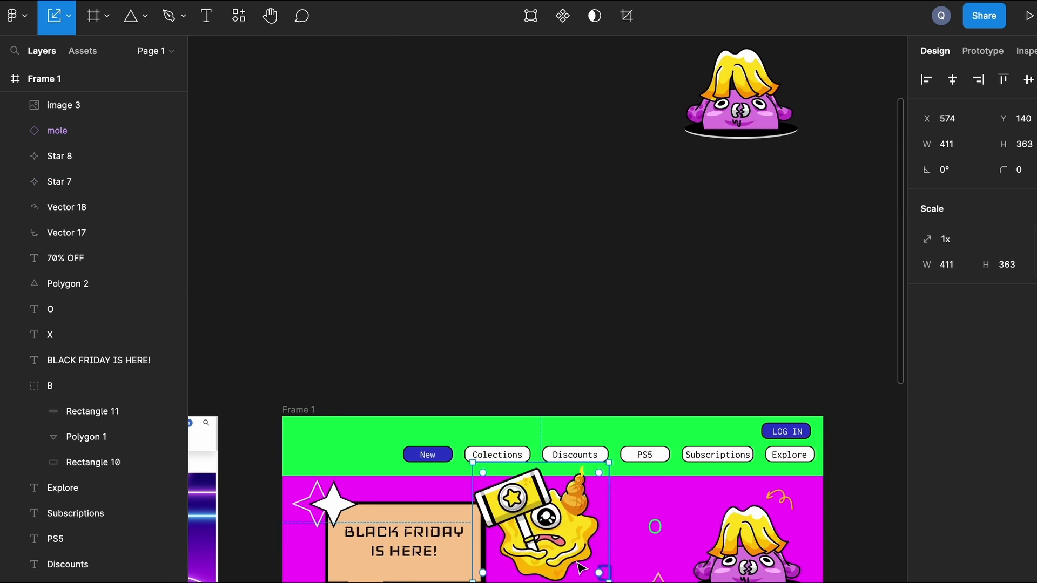
{"action": "mouse_move", "coordinate": [697, 87]}
{"action": "left_mouse_down"}
{"action": "mouse_move", "coordinate": [410, 378]}
{"action": "mouse_move", "coordinate": [551, 426]}
{"action": "left_mouse_up"}
{"action": "scroll", "coordinate": [548, 427], "scroll_direction": "up", "scroll_amount": 2}
{"action": "left_click_drag", "start_coordinate": [561, 300], "coordinate": [556, 295]}
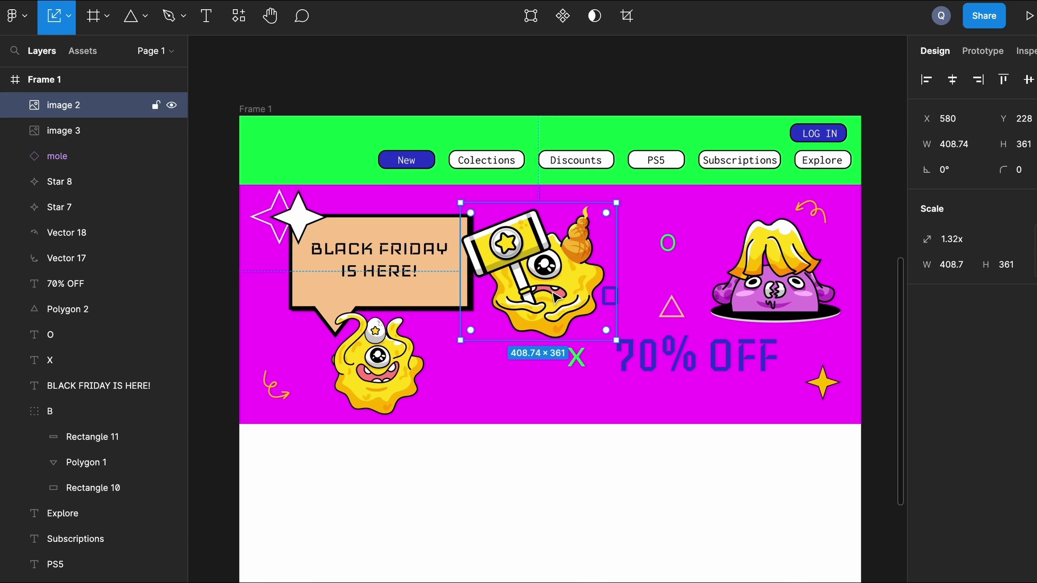
Step: Outline the six New games covers in white (FFFFFF)
{"action": "left_click", "coordinate": [667, 419]}
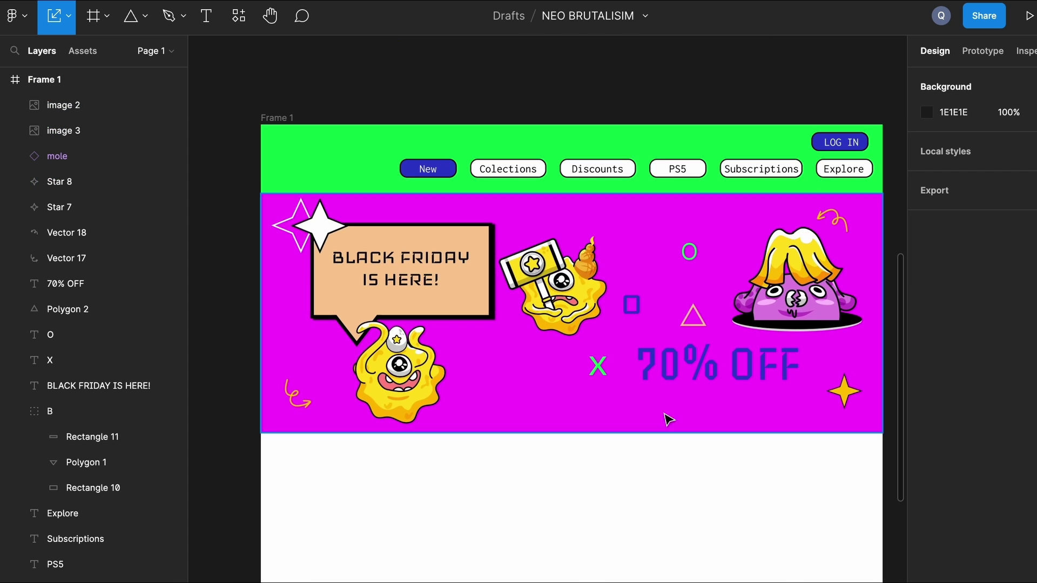
{"action": "scroll", "coordinate": [646, 496], "scroll_direction": "down", "scroll_amount": 3}
{"action": "scroll", "coordinate": [650, 497], "scroll_direction": "up", "scroll_amount": 5}
{"action": "scroll", "coordinate": [648, 496], "scroll_direction": "down", "scroll_amount": 2}
{"action": "scroll", "coordinate": [572, 361], "scroll_direction": "left", "scroll_amount": 10}
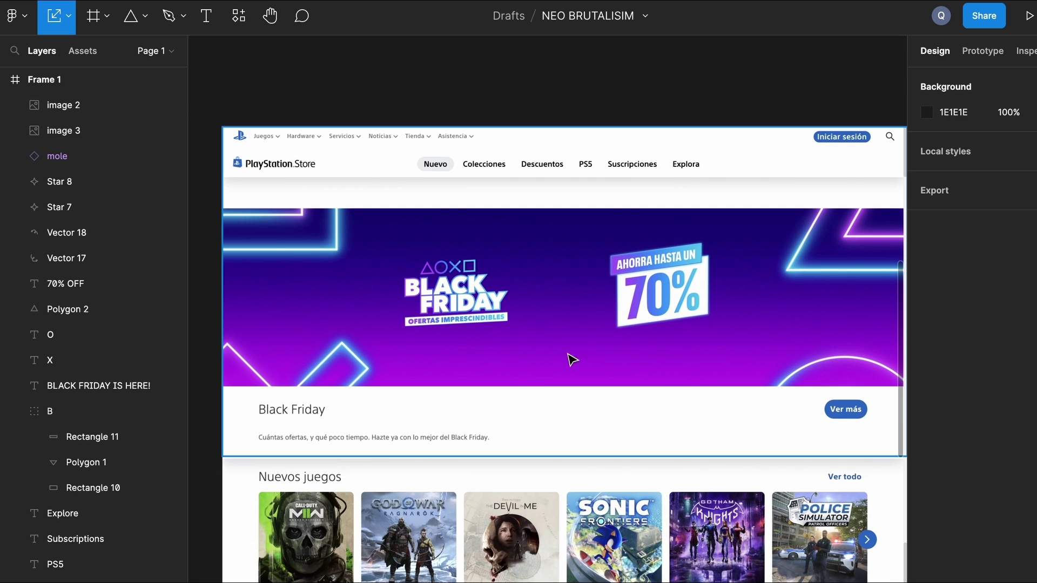
{"action": "scroll", "coordinate": [837, 406], "scroll_direction": "right", "scroll_amount": 7}
{"action": "scroll", "coordinate": [837, 432], "scroll_direction": "right", "scroll_amount": 8}
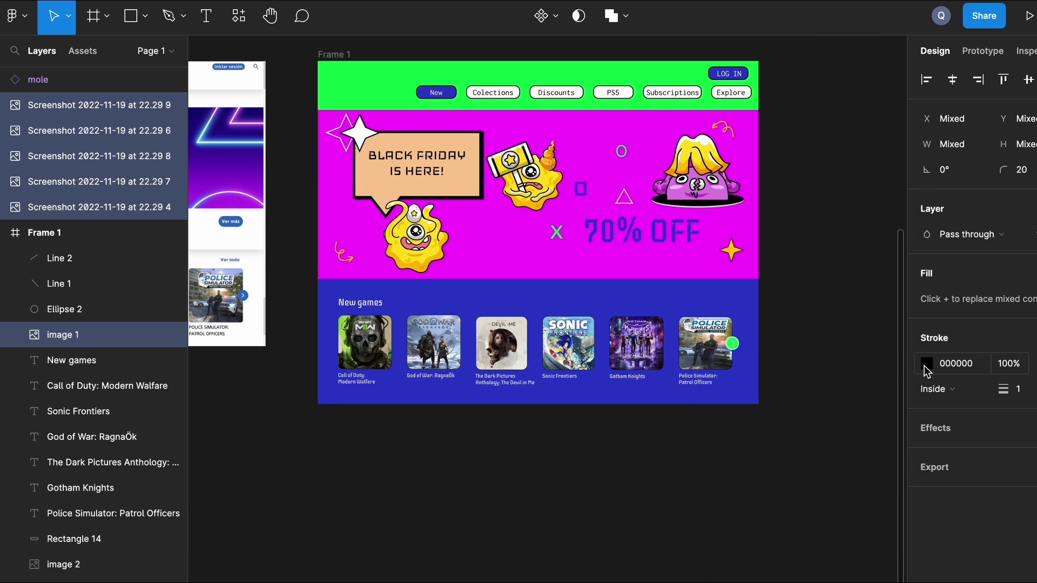
{"action": "left_click", "coordinate": [925, 365]}
{"action": "left_click", "coordinate": [1021, 390]}
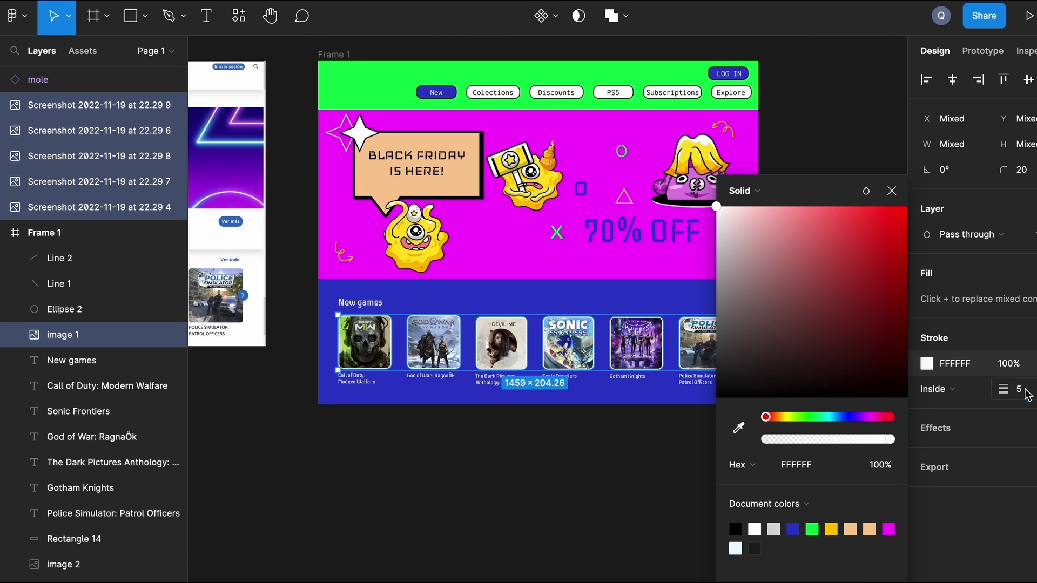
{"action": "left_click", "coordinate": [893, 191]}
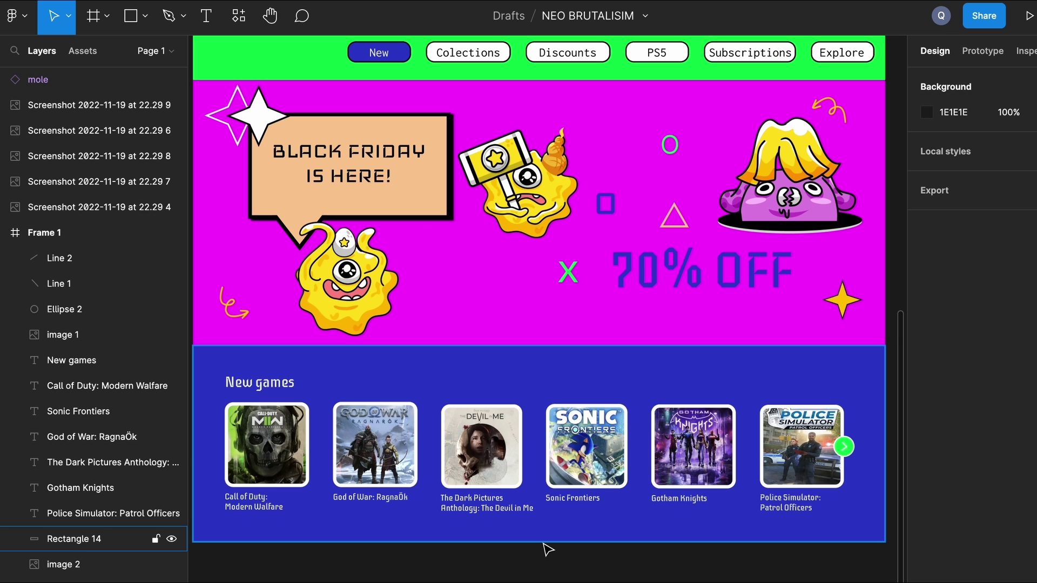
Step: Select the six game title labels, then clear the selection
{"action": "left_click_drag", "start_coordinate": [263, 546], "coordinate": [800, 500]}
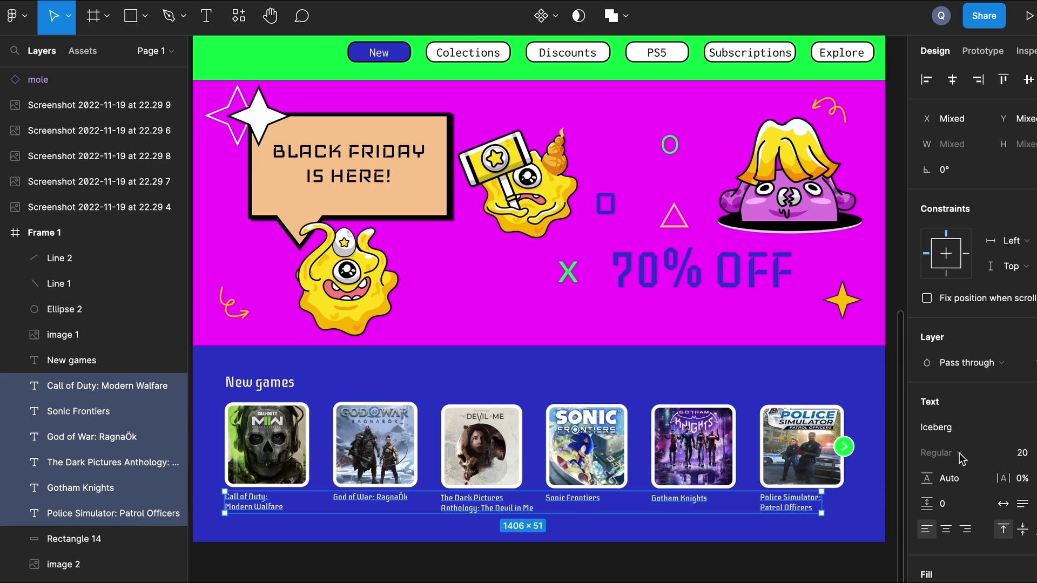
{"action": "left_click", "coordinate": [780, 562]}
{"action": "scroll", "coordinate": [780, 563], "scroll_direction": "down", "scroll_amount": 2, "text": "ctrl"}
{"action": "scroll", "coordinate": [783, 567], "scroll_direction": "left", "scroll_amount": 10}
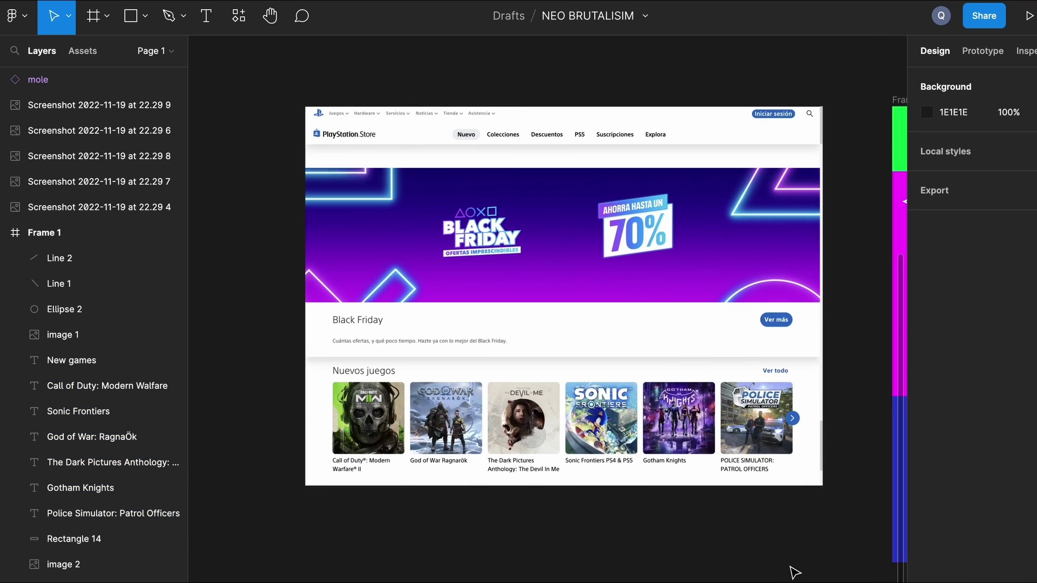